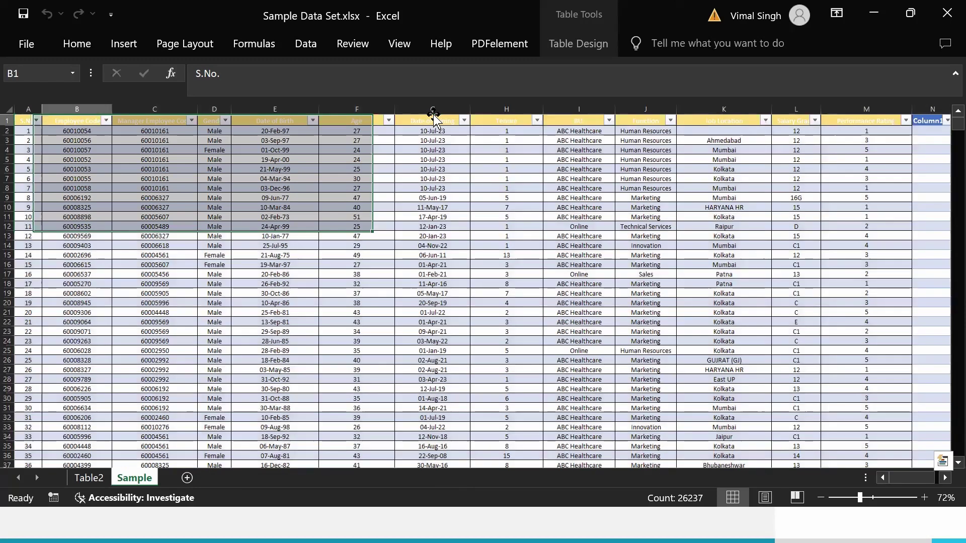
Delete the empty Column1 column (column N) from the Sample sheet's table.
key(Left)
key(Left)
key(Left)
key(Left)
key(Left)
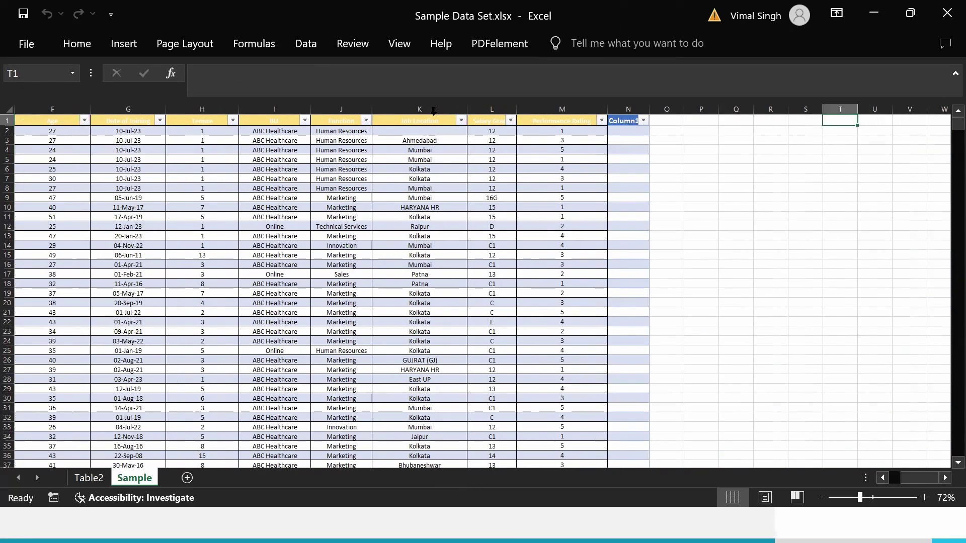
click(636, 106)
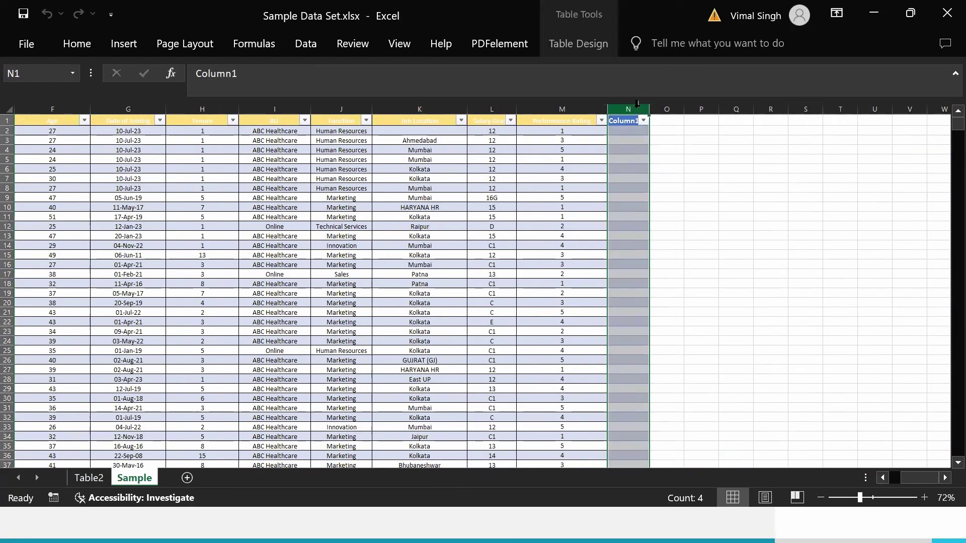
right_click(637, 106)
click(693, 276)
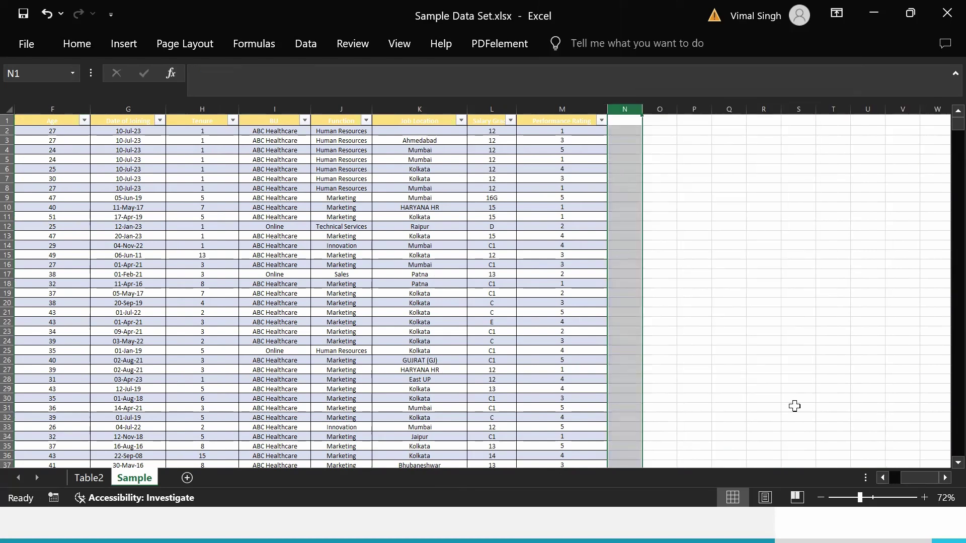
click(924, 498)
click(923, 498)
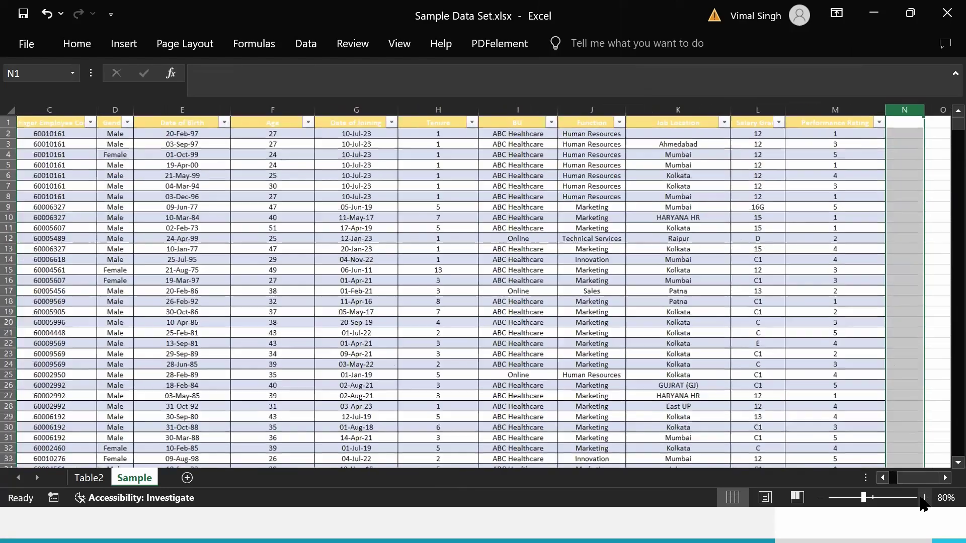
click(922, 498)
click(922, 497)
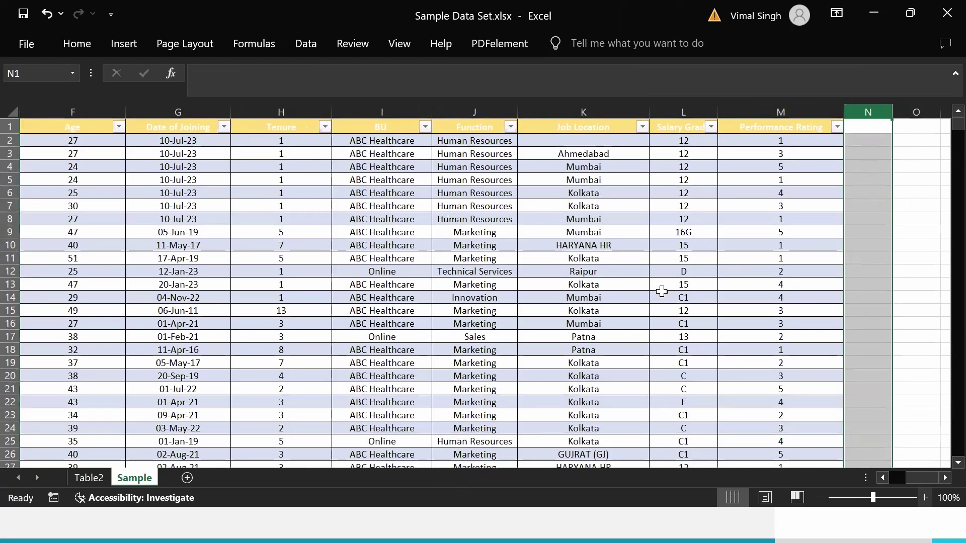
click(662, 291)
key(Left)
key(Left)
key(Left)
key(Left)
key(Left)
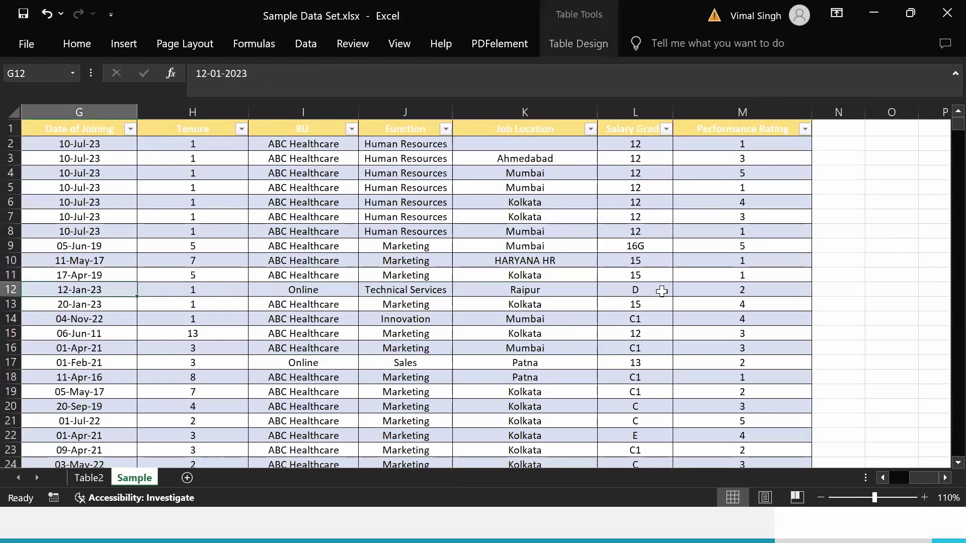
key(Up)
key(Up)
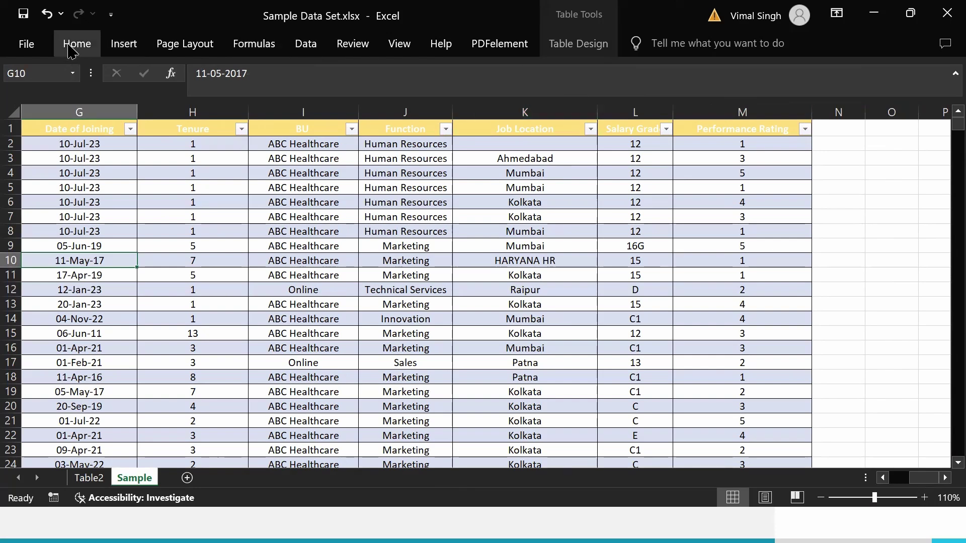
Check in the list of Excel Add-ins whether Analysis ToolPak and Analysis ToolPak - VBA are enabled.
click(30, 45)
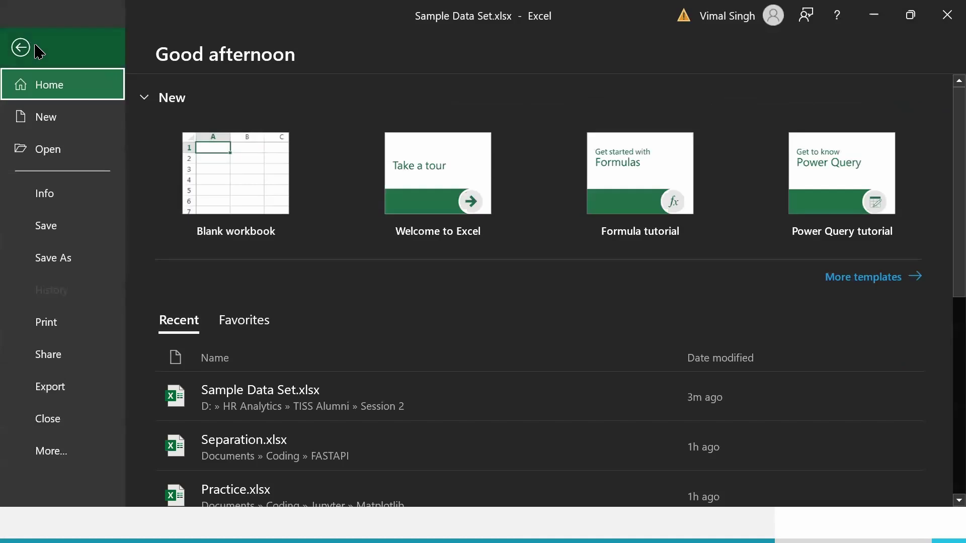
click(46, 447)
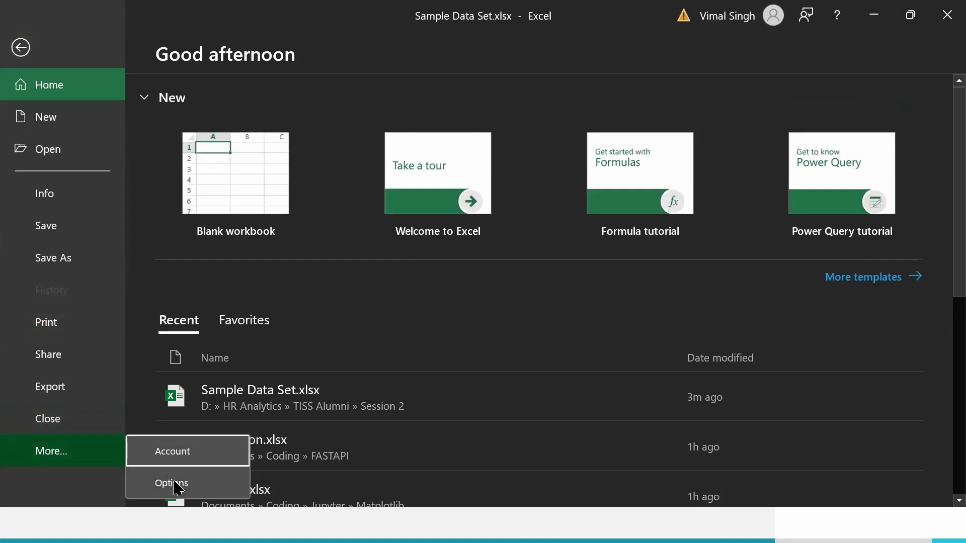
click(173, 484)
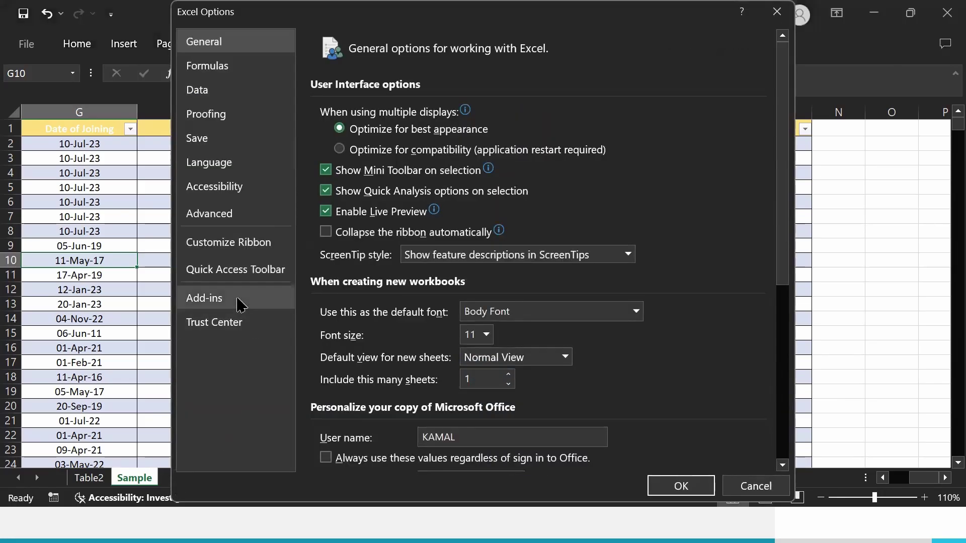
click(240, 304)
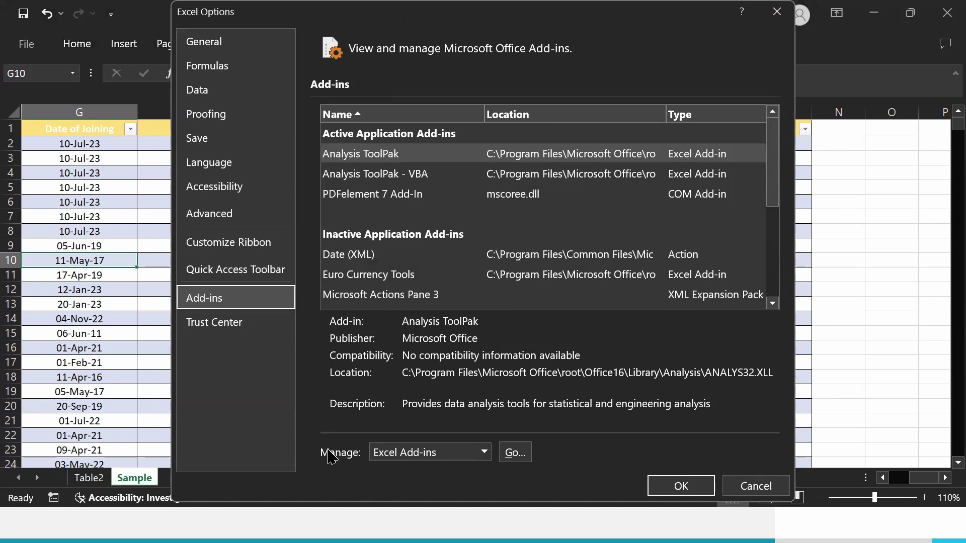
click(516, 453)
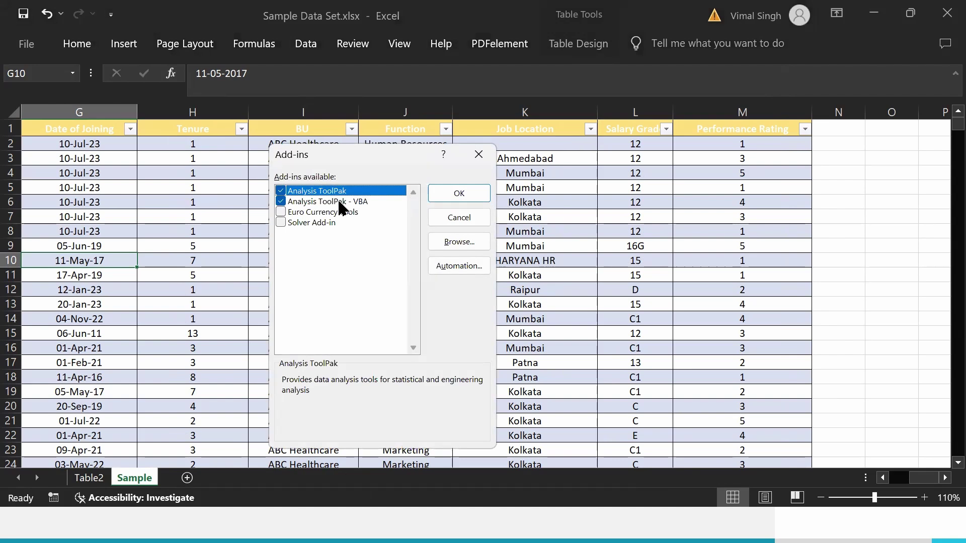
click(437, 200)
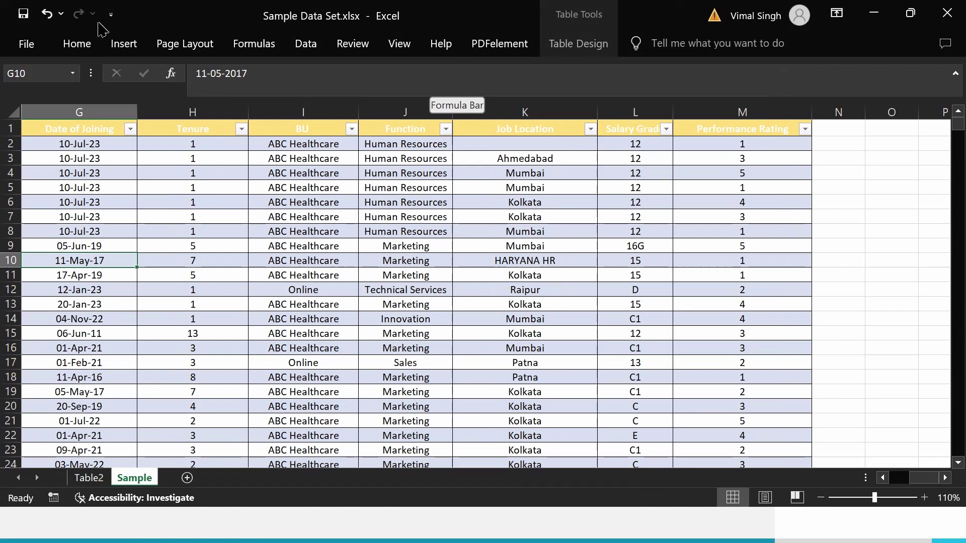
click(28, 43)
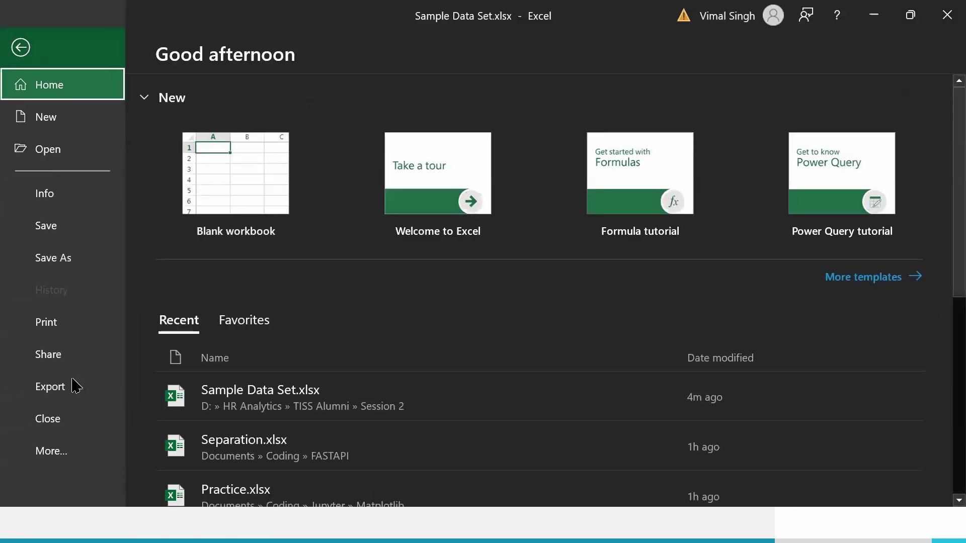
click(77, 448)
click(176, 483)
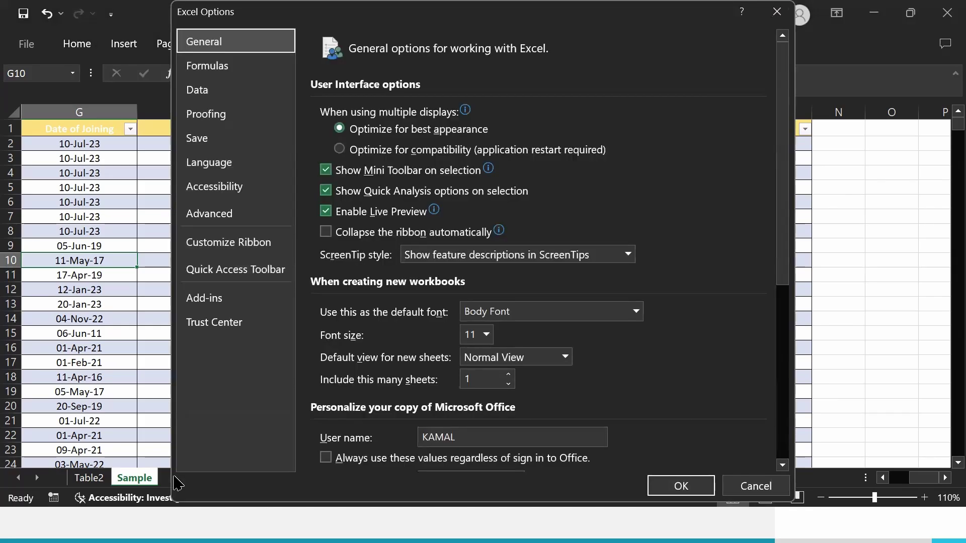
click(209, 299)
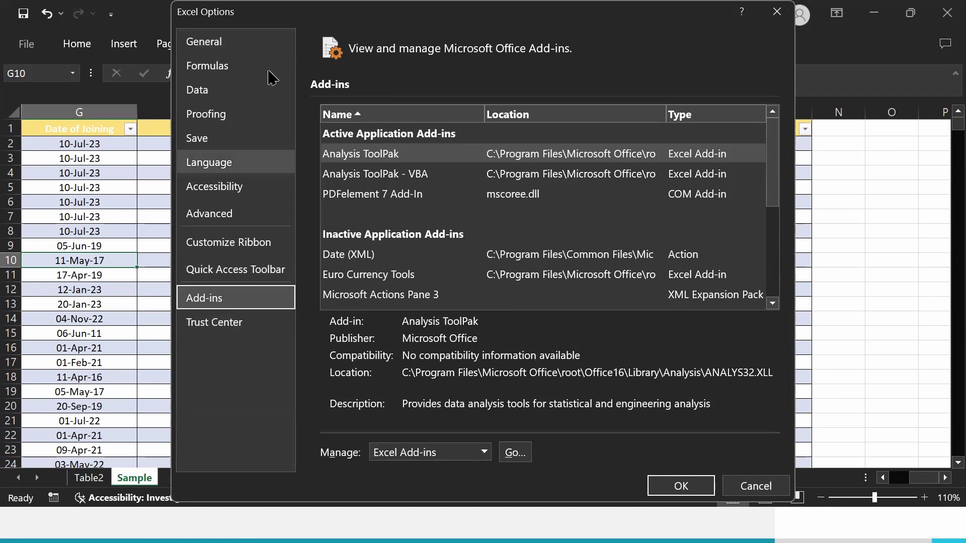
click(769, 487)
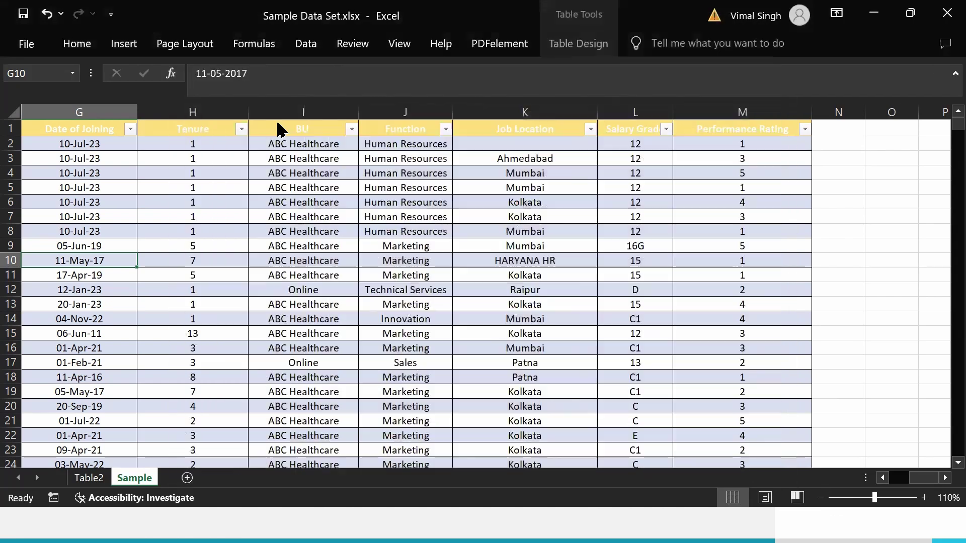
Enable the Analysis ToolPak and Analysis ToolPak - VBA add-ins through the Excel Add-ins manager in Excel Options.
click(30, 44)
click(83, 450)
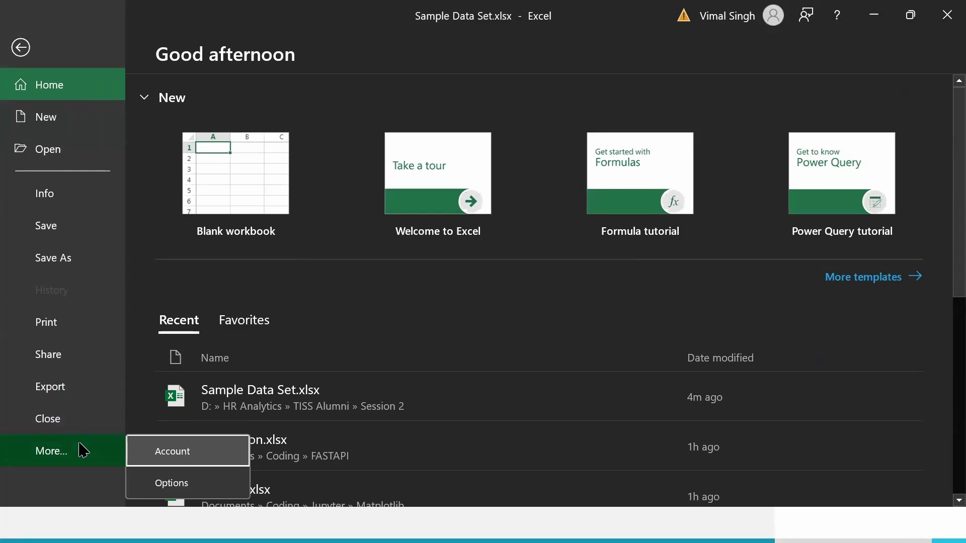
click(172, 484)
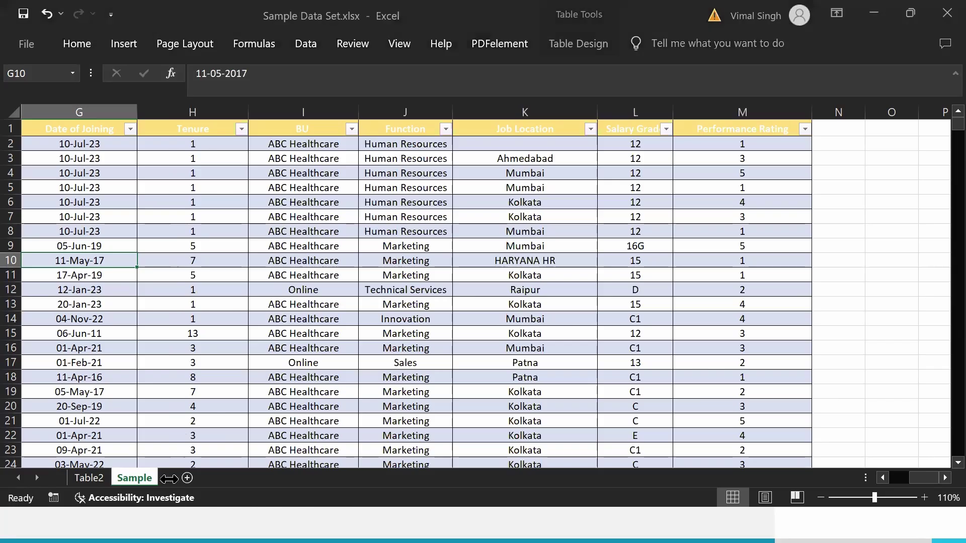
click(211, 299)
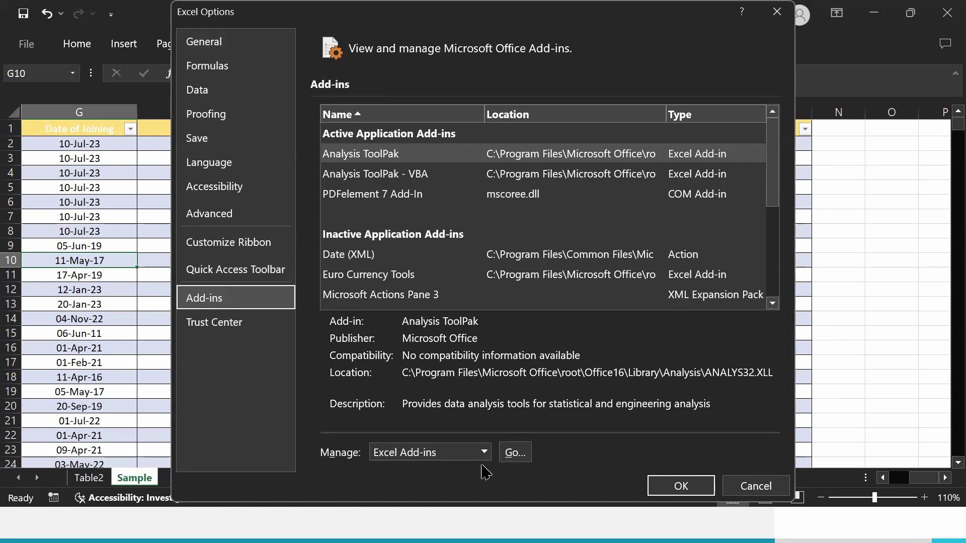
click(420, 454)
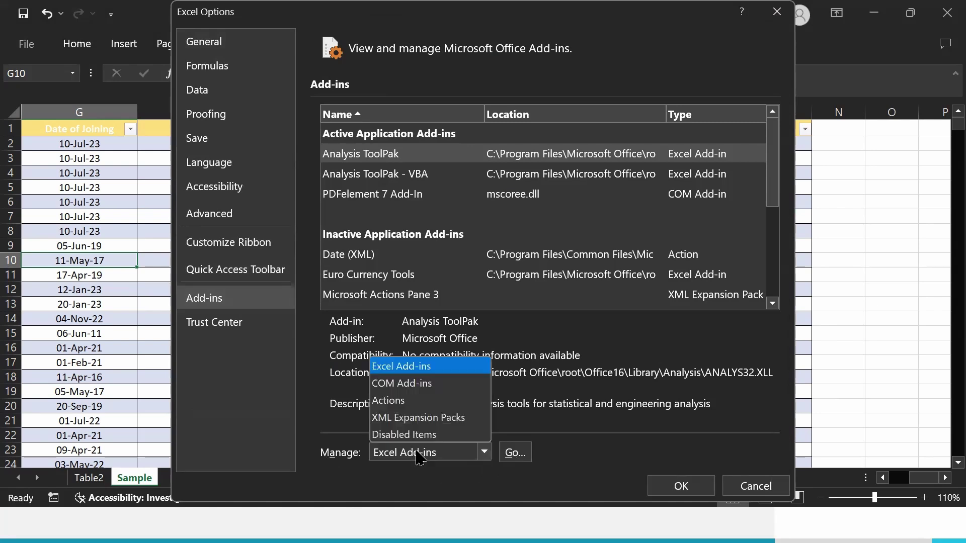
click(420, 454)
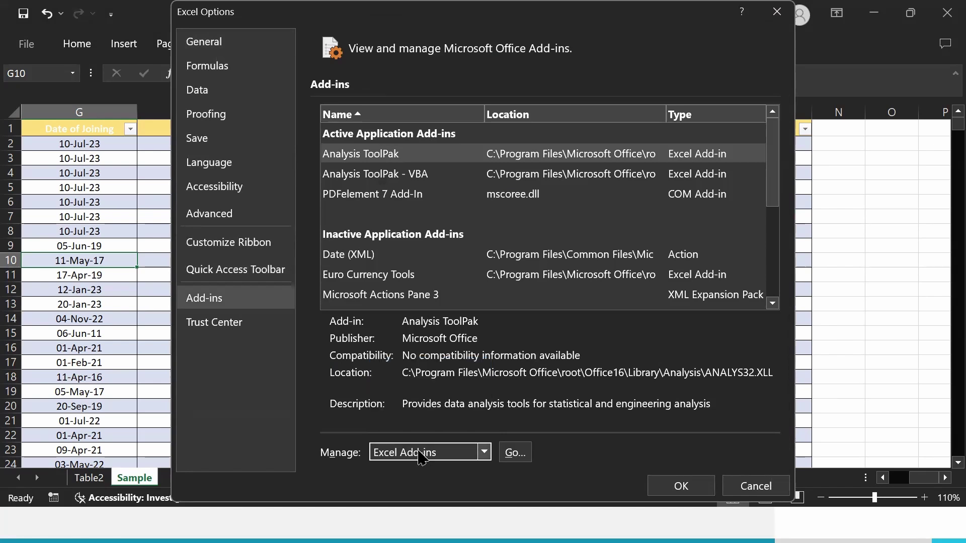
click(520, 454)
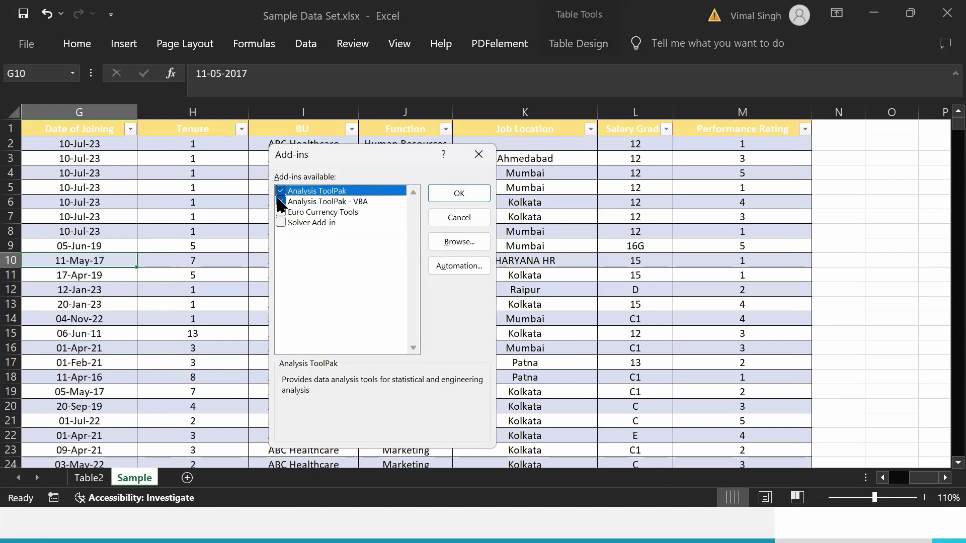
click(279, 201)
click(280, 191)
click(281, 202)
click(458, 194)
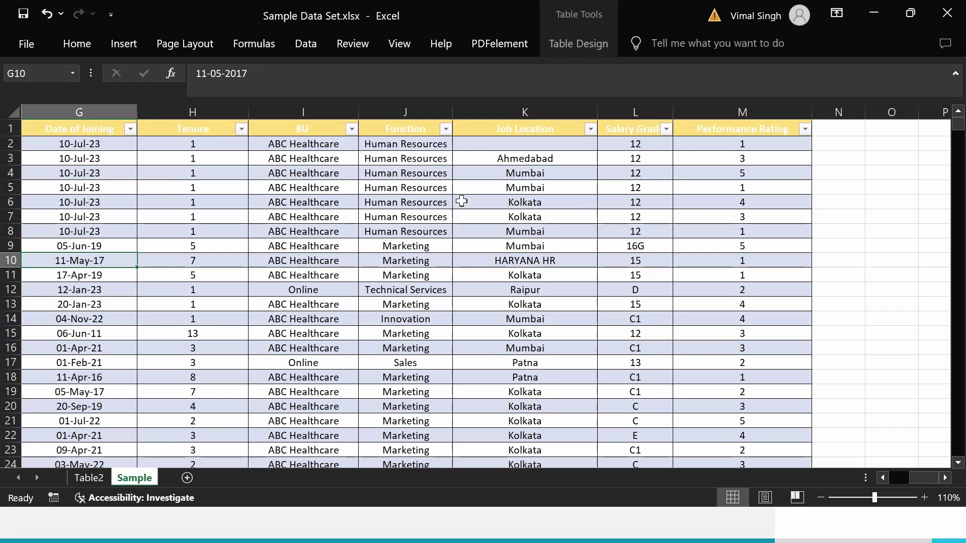
Select the Performance Rating column and open the Data Analysis tools.
click(698, 112)
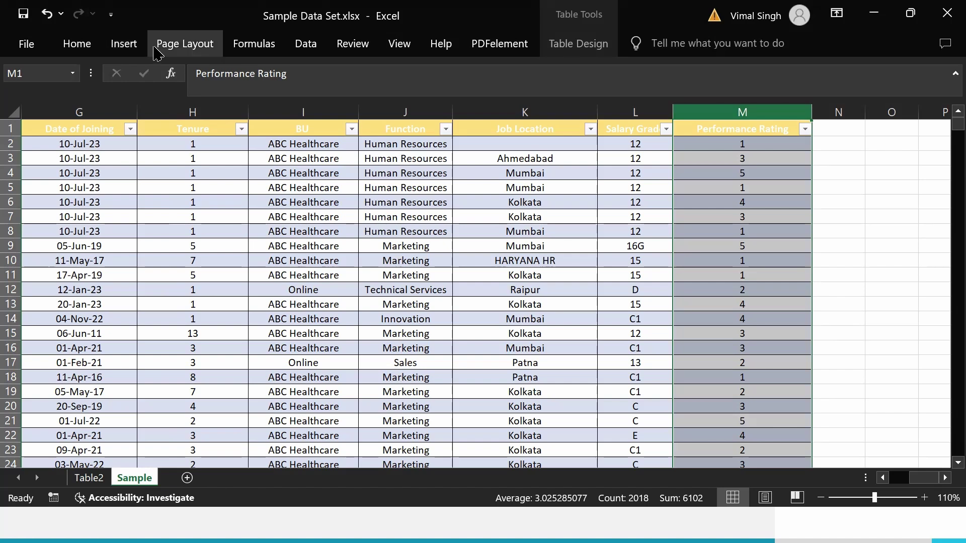
click(307, 57)
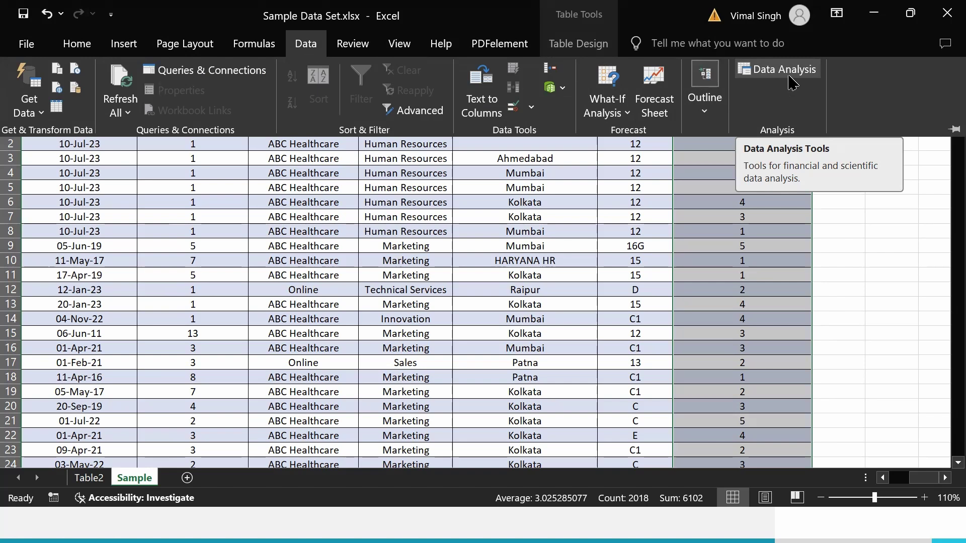
key(ctrl+F1)
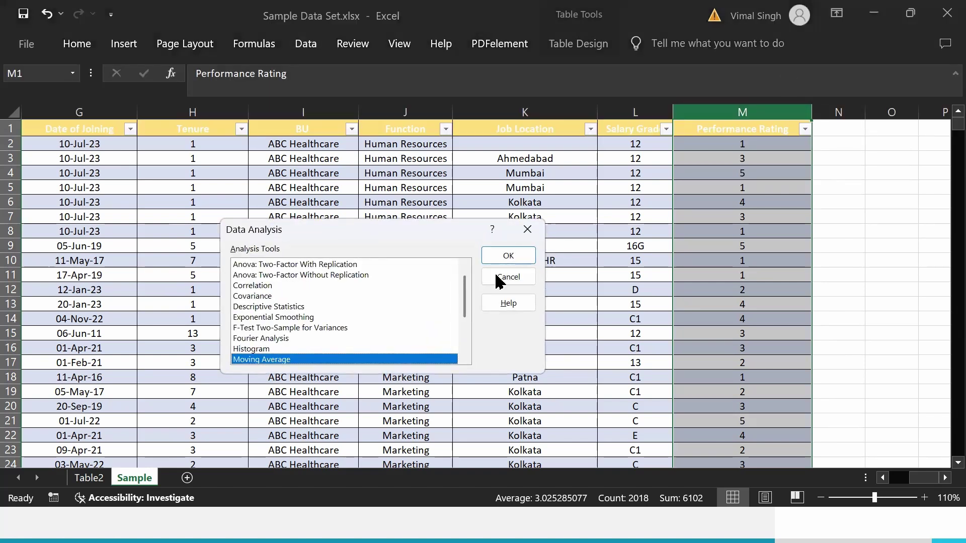
Choose Regression from the list of analysis tools and open its settings.
scroll(464, 294, up, 1)
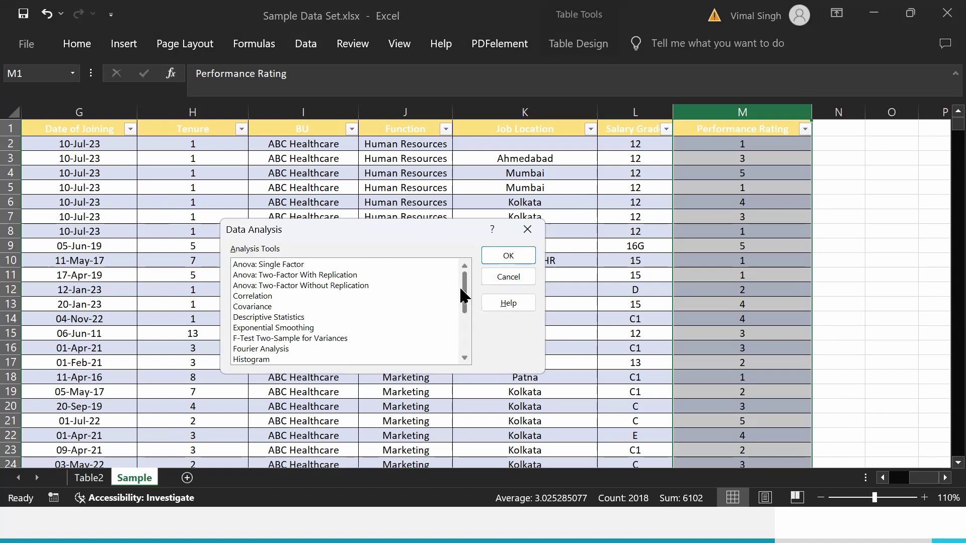
scroll(461, 297, down, 2)
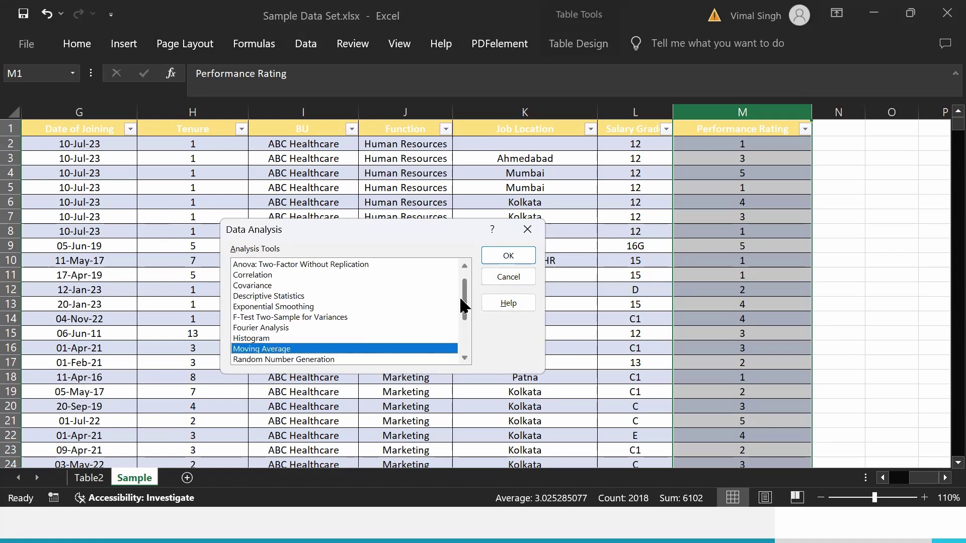
drag(461, 299, 463, 346)
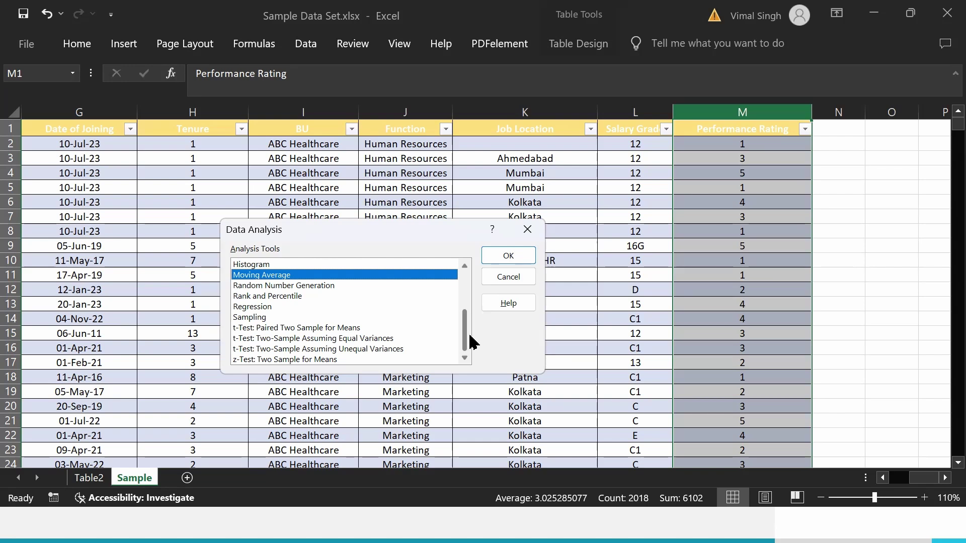
drag(465, 332, 465, 327)
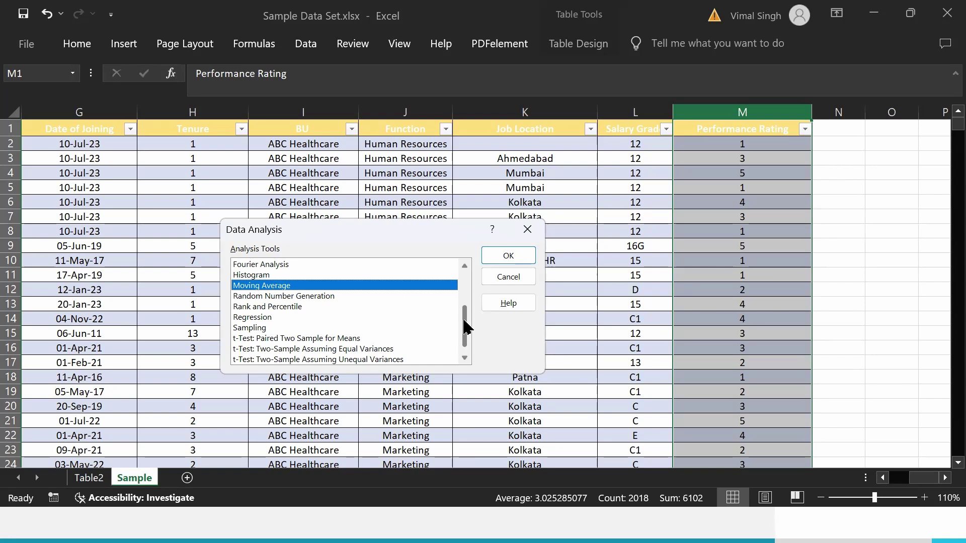
click(382, 317)
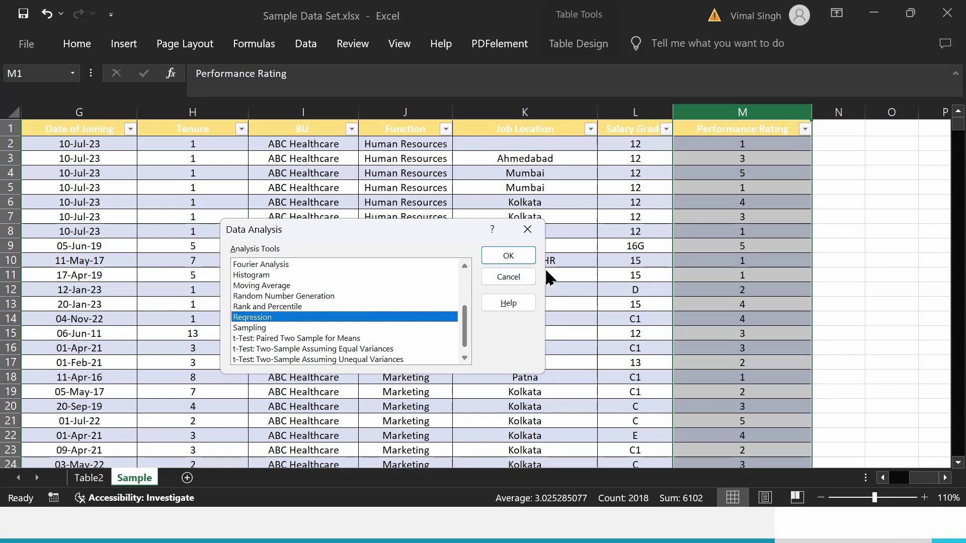
mouse_move(462, 329)
mouse_down()
mouse_move(461, 286)
mouse_move(462, 314)
mouse_up()
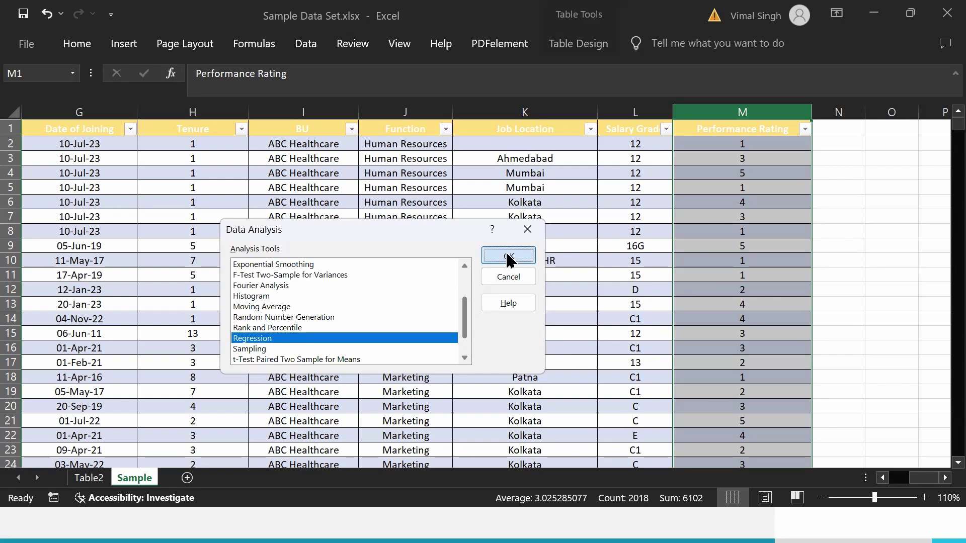
click(508, 257)
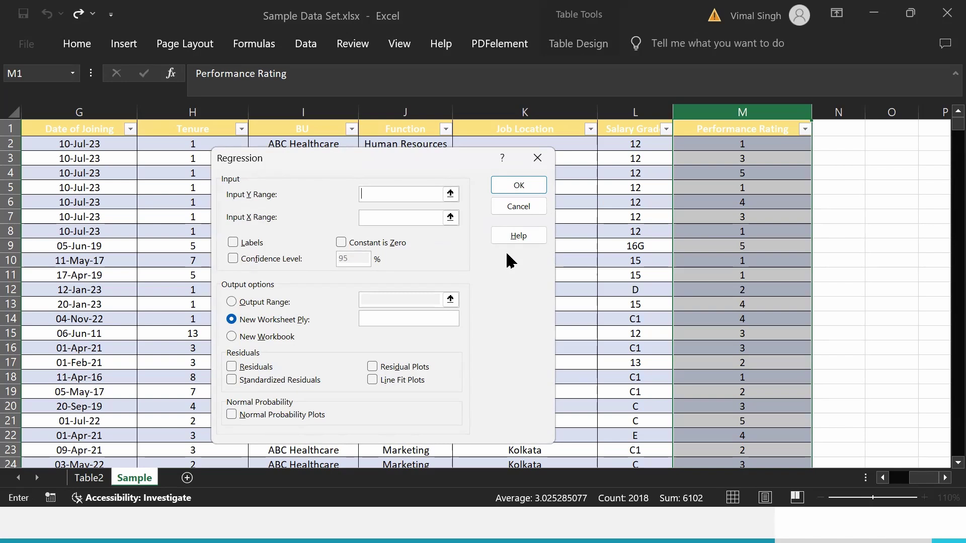
Set the regression's Input Y Range to the Performance Rating column, $M$1:$M$2018.
click(450, 193)
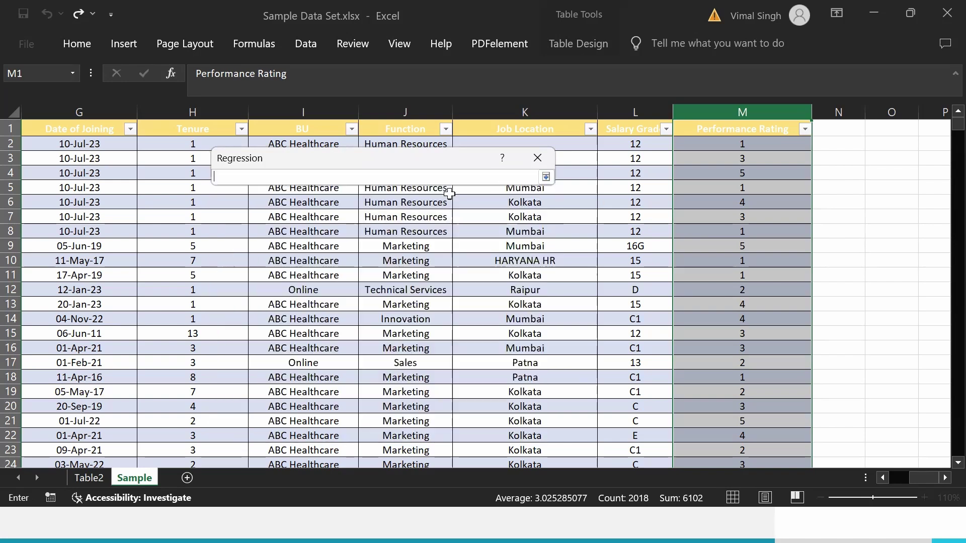
click(707, 131)
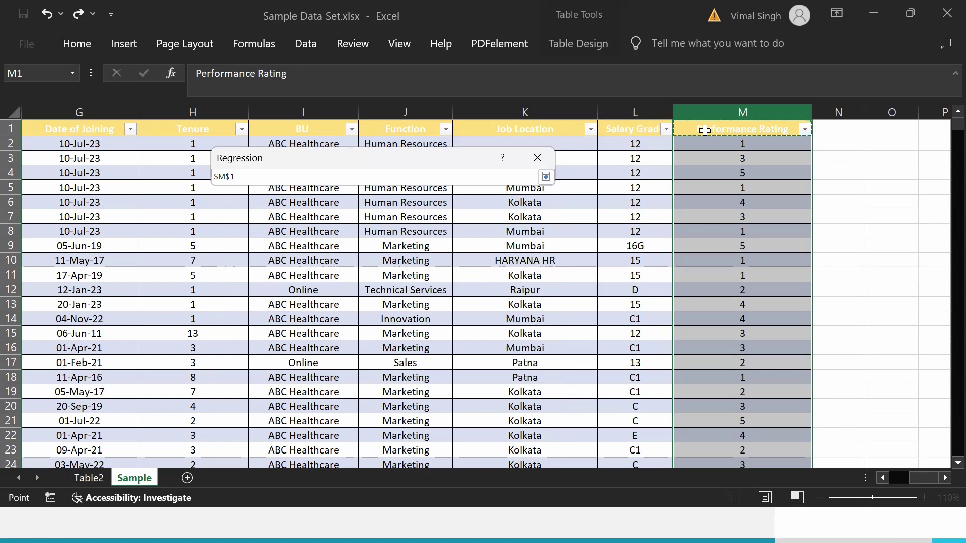
key(ctrl+shift+Down)
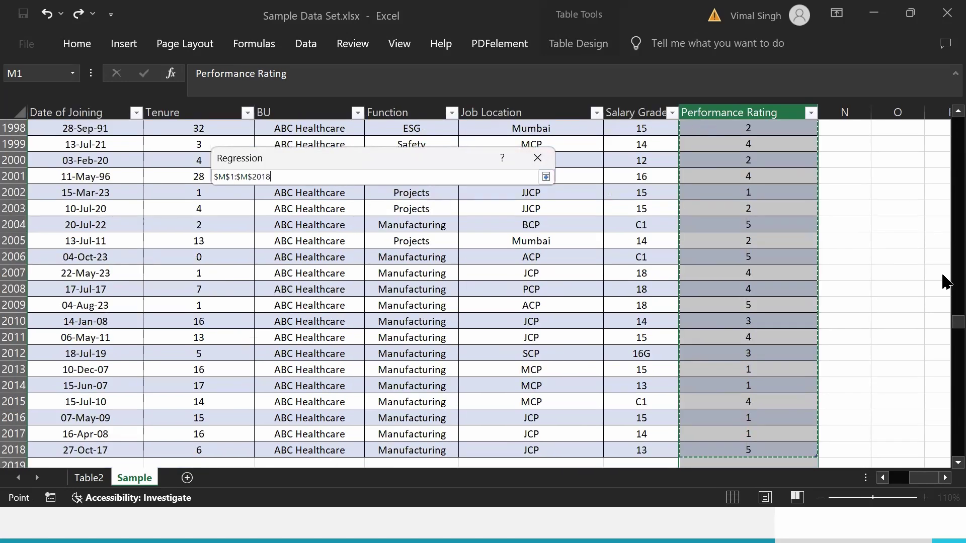
drag(953, 324, 939, 89)
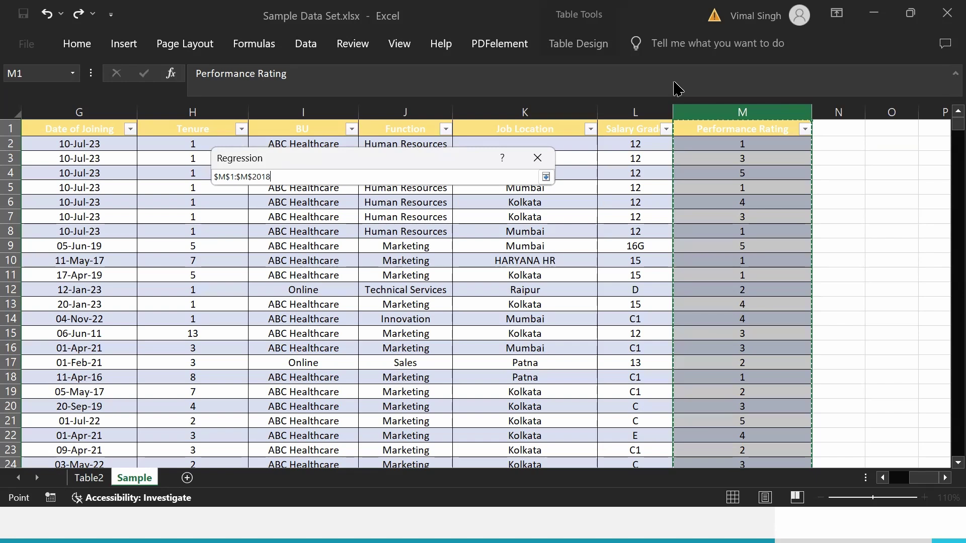
click(545, 176)
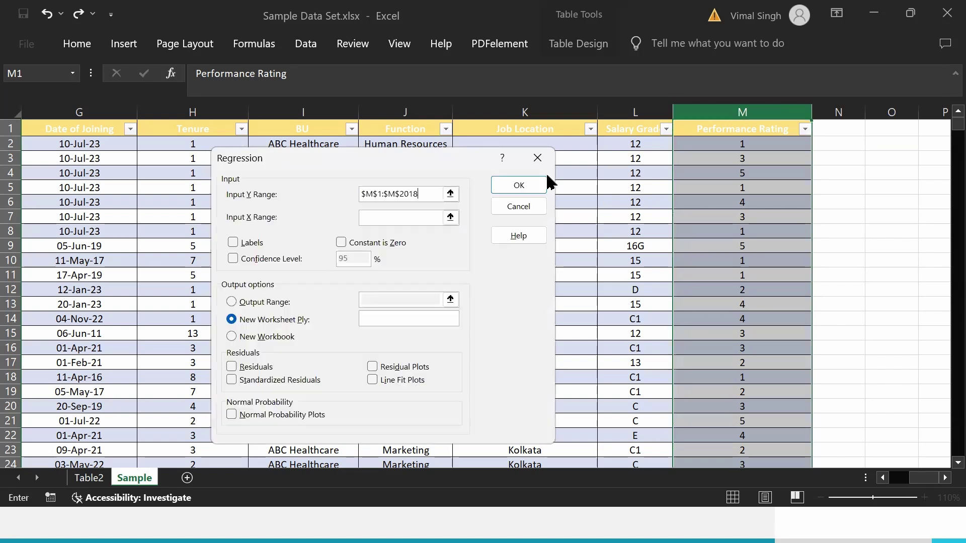
Set the regression's Input X Range to the Tenure column, $H$1:$H$2018, and enable Labels.
click(450, 218)
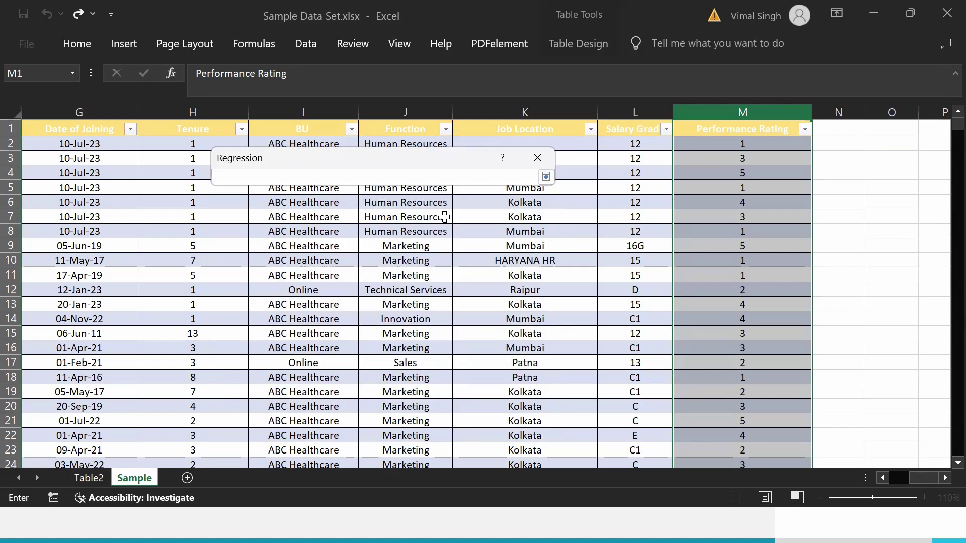
click(183, 127)
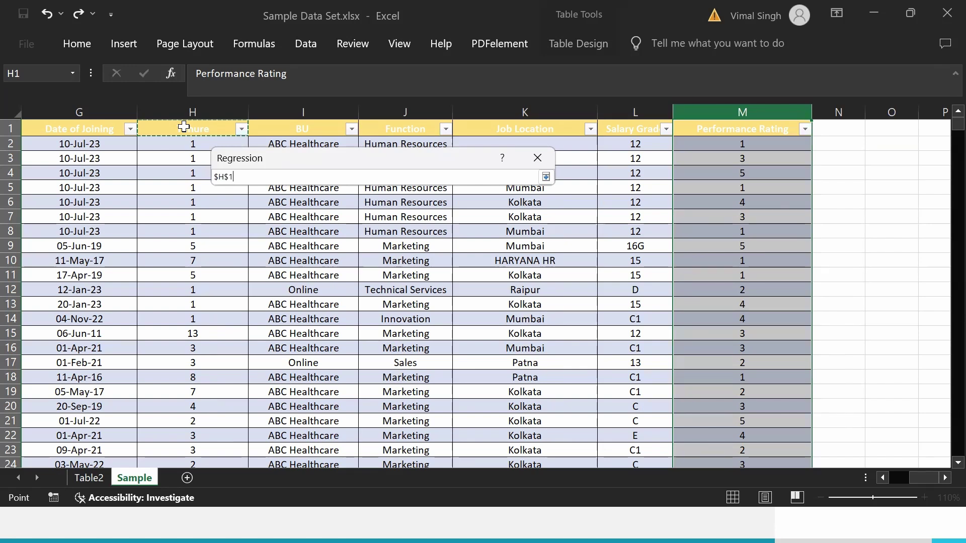
key(ctrl+shift+Down)
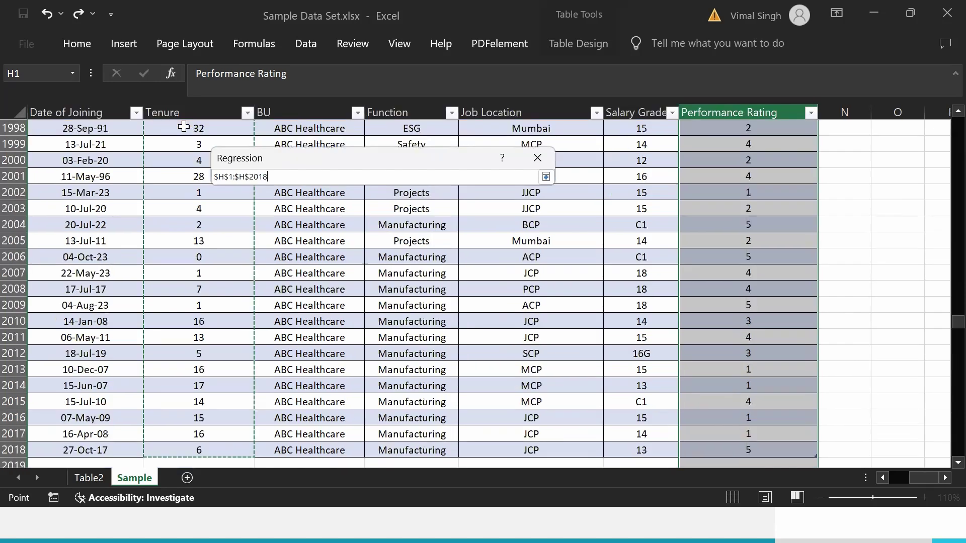
click(546, 177)
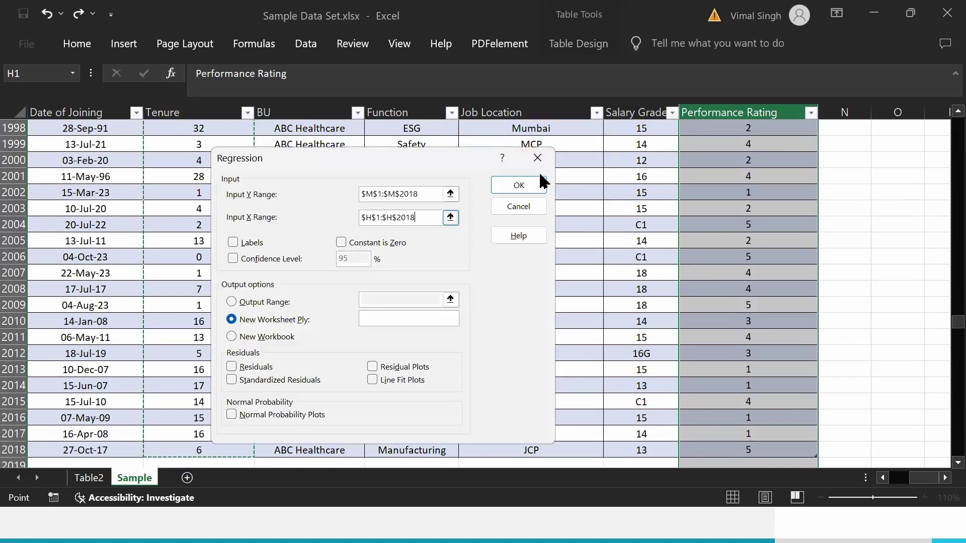
click(235, 242)
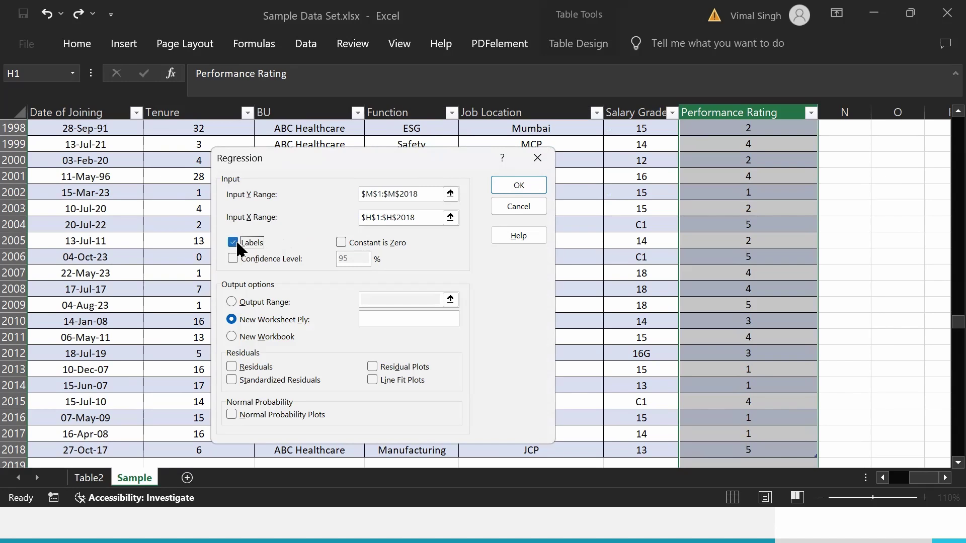
Name the new worksheet for the regression output with the account holder's first name.
click(408, 317)
text(oUTPUT)
key(BackSpace)
key(BackSpace)
key(BackSpace)
key(BackSpace)
key(BackSpace)
key(BackSpace)
text(output)
key(BackSpace)
key(BackSpace)
key(BackSpace)
text(vimal)
Enable Residual Plots and Line Fit Plots and run the regression.
click(380, 366)
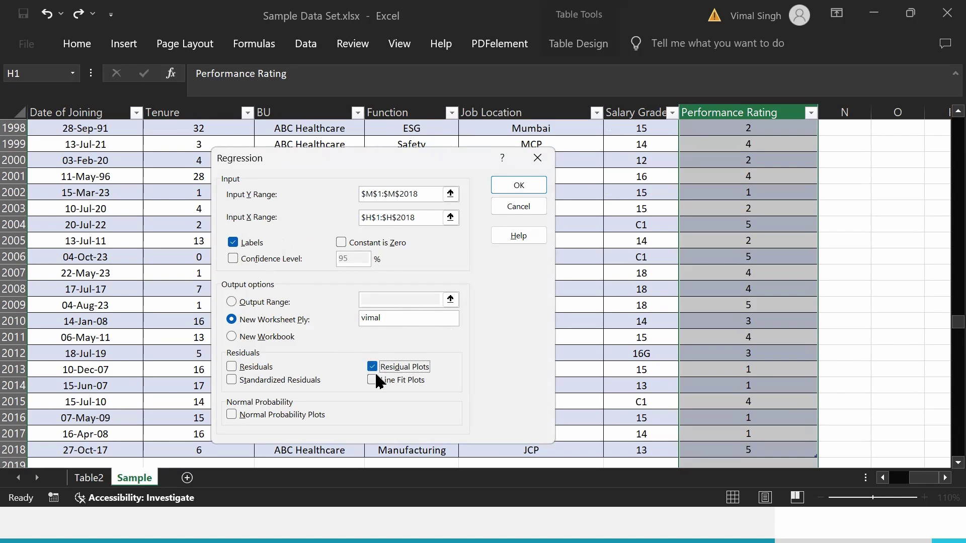
click(373, 381)
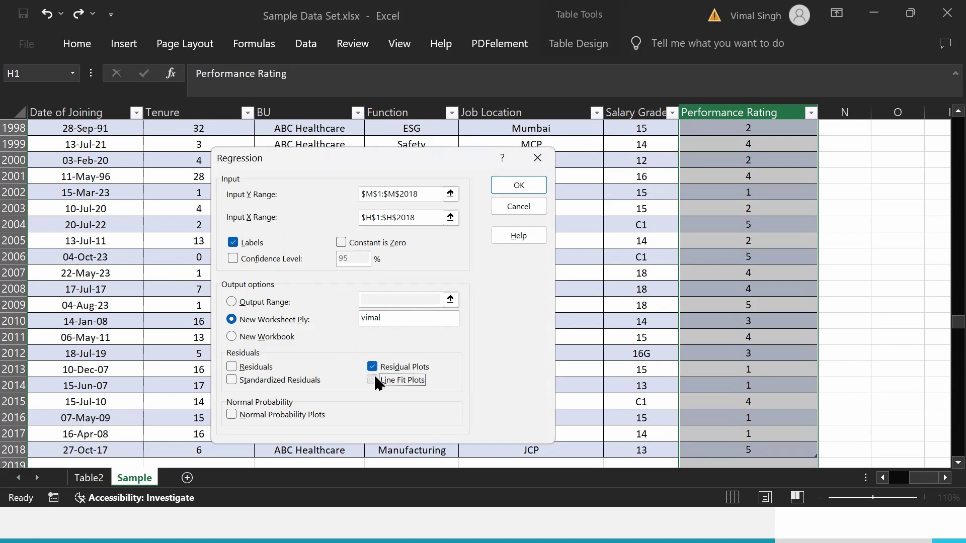
click(515, 187)
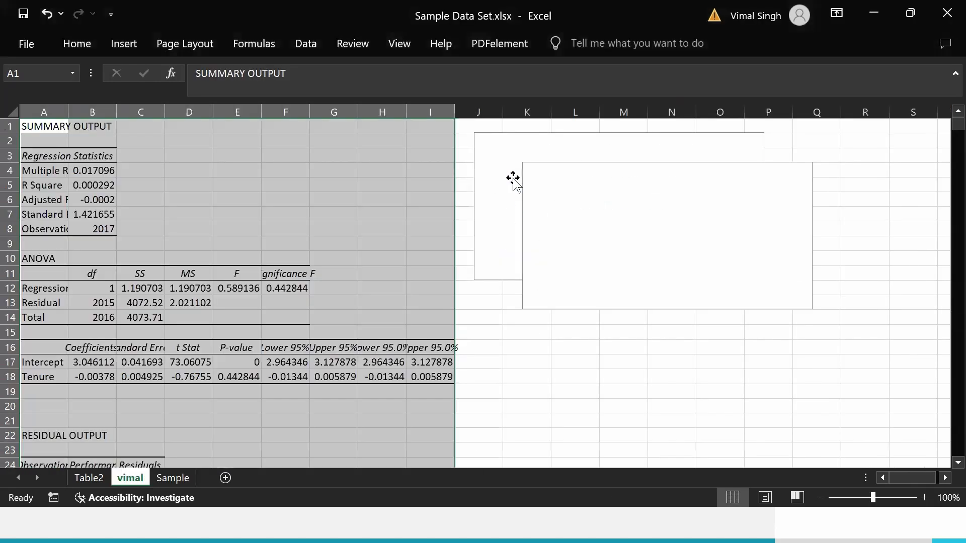
Fit column A to its contents and move the Tenure Line Fit Plot below the Tenure Residual Plot.
double_click(68, 108)
click(159, 124)
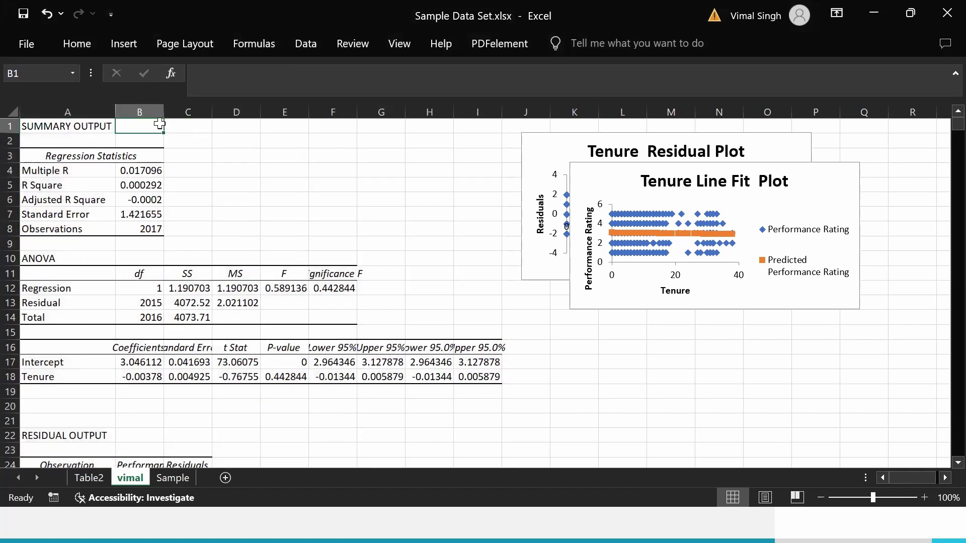
click(632, 171)
drag(632, 171, 612, 307)
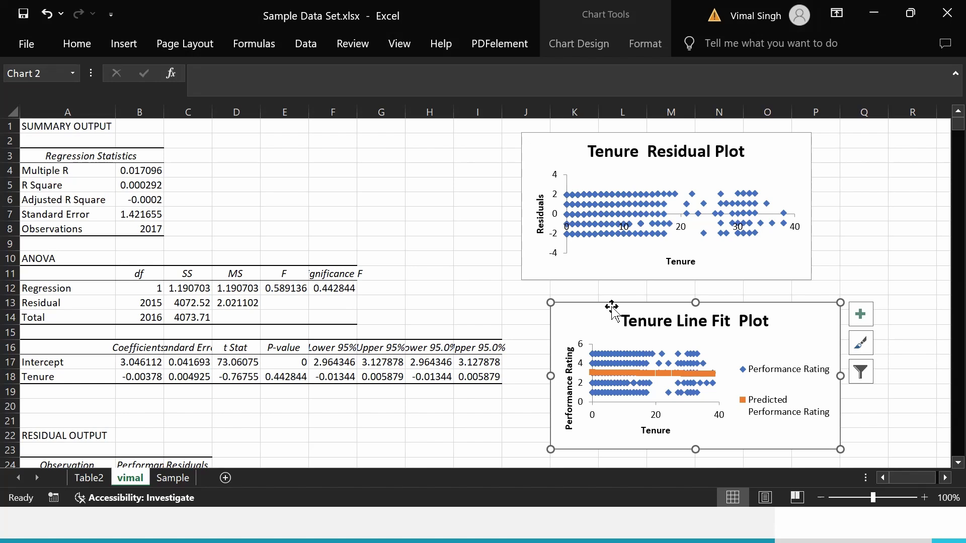
Change the R Square value in cell B5 to 0.892289526542329.
click(140, 188)
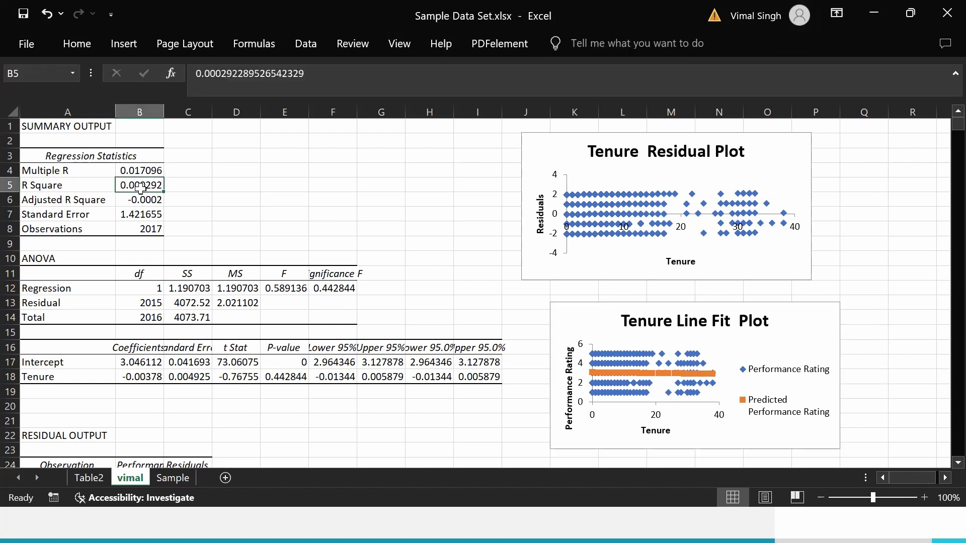
double_click(140, 188)
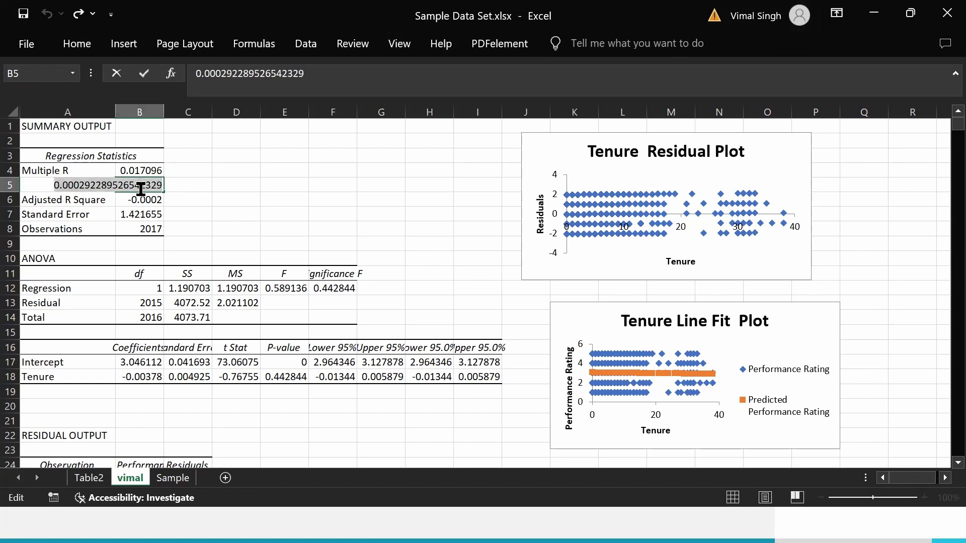
click(80, 186)
key(BackSpace)
key(BackSpace)
key(BackSpace)
key(BackSpace)
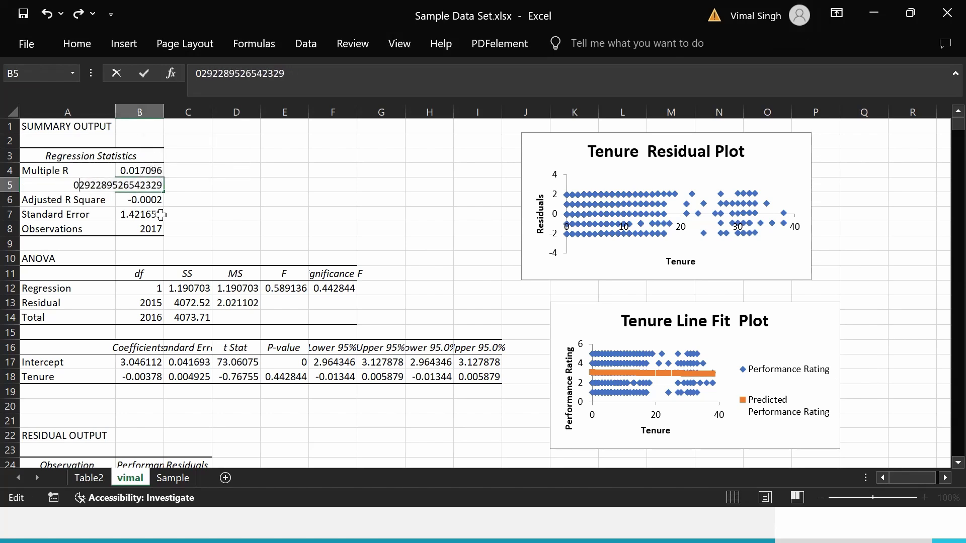
text(.)
key(Delete)
text(8)
key(Return)
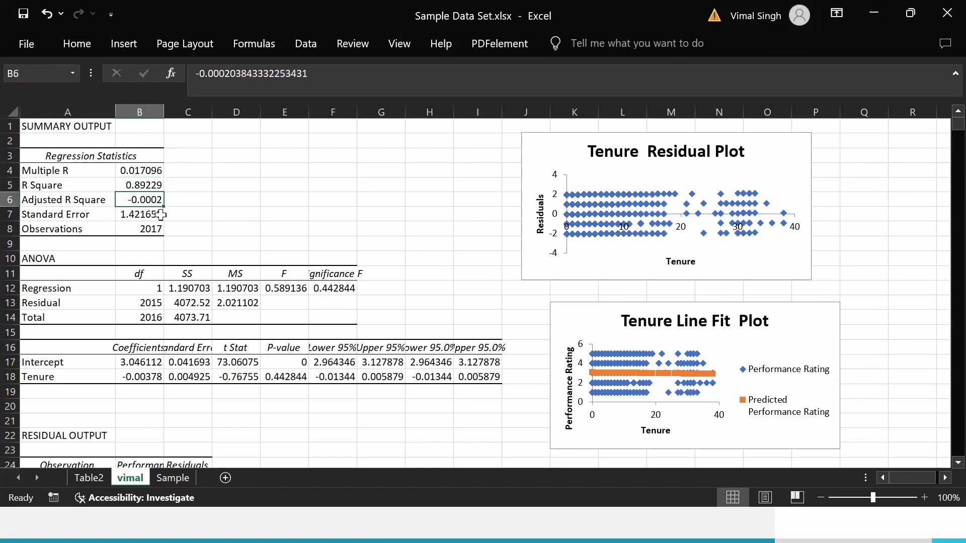
Undo the edit to the R Square value in cell B5.
click(151, 187)
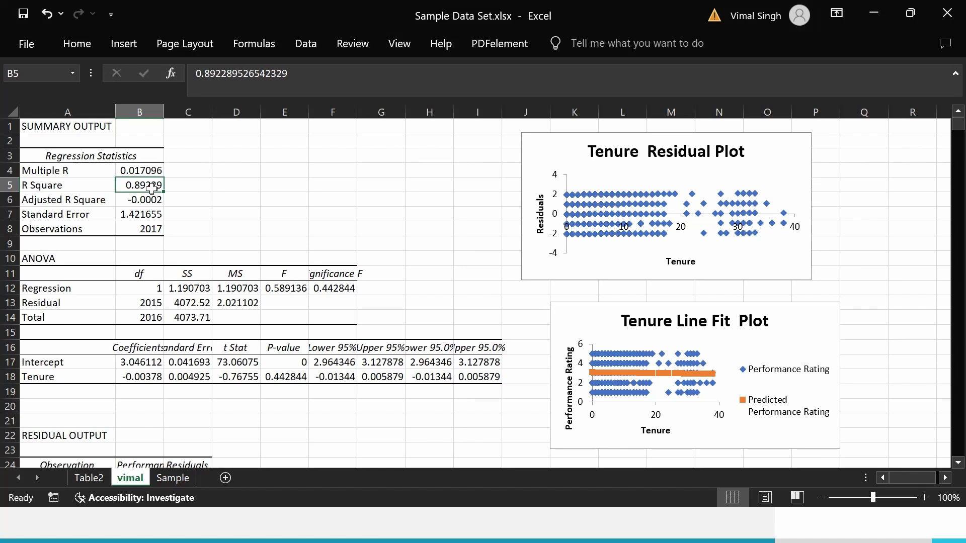
key(ctrl+z)
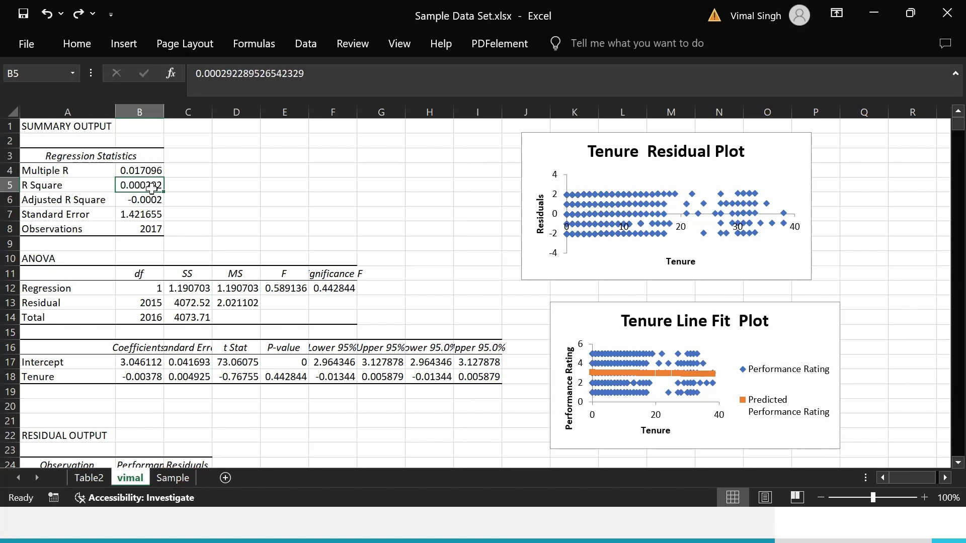
double_click(152, 187)
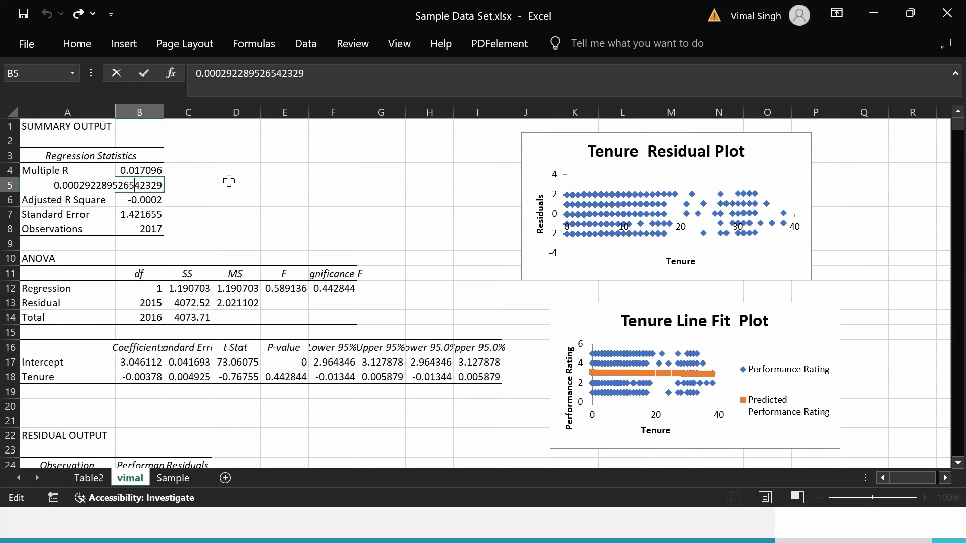
click(252, 184)
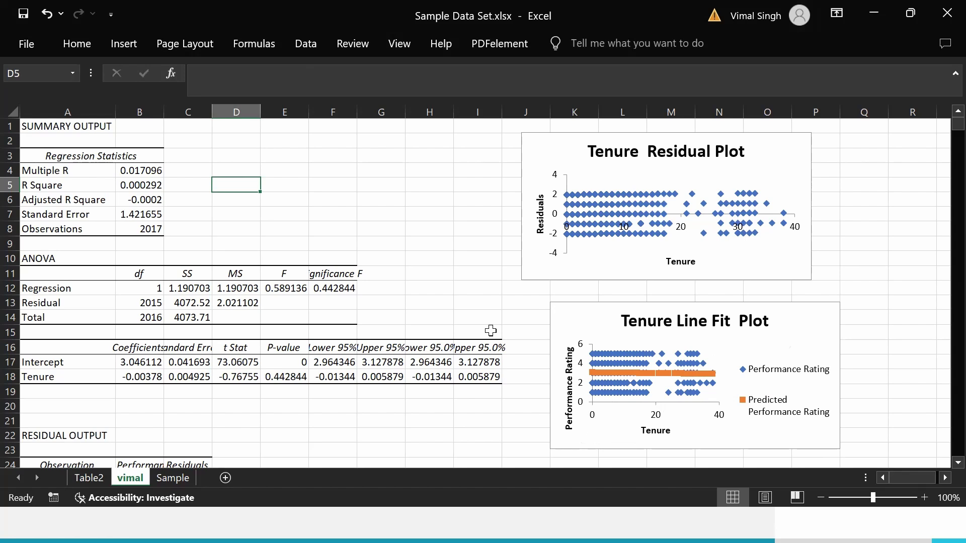
Fit column F to its contents and select the Tenure P-value in cell E18.
double_click(357, 112)
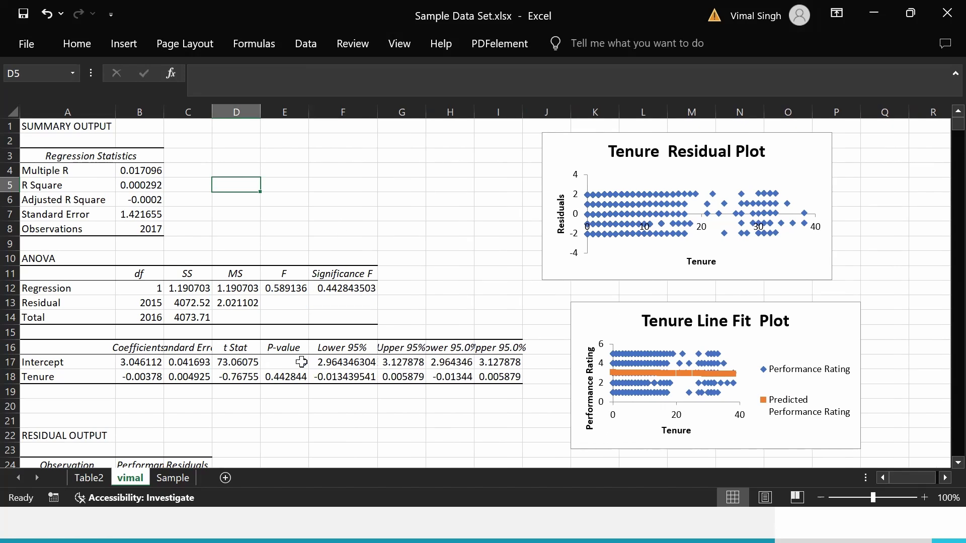
click(292, 378)
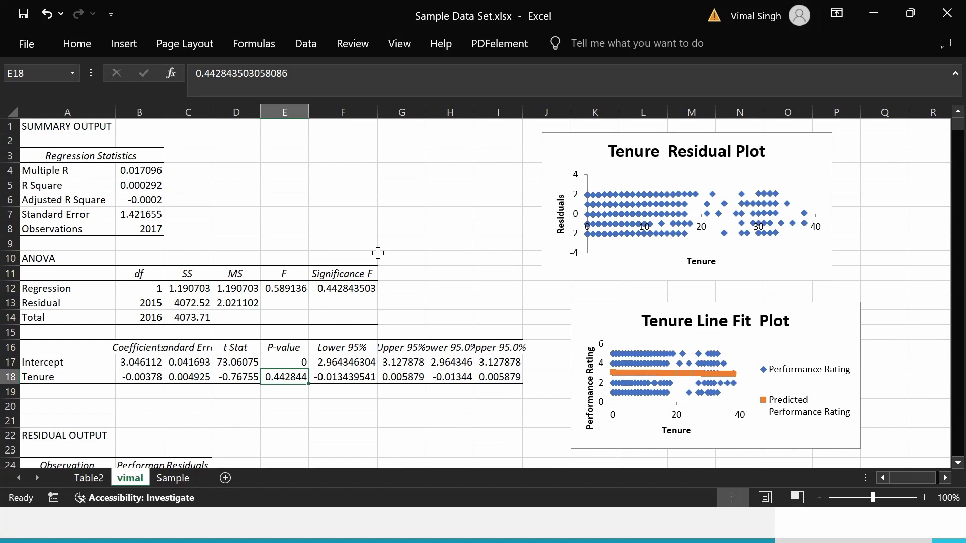
Change the R Square value in cell B5 to 0.892289526542329 and select the Tenure P-value in cell E18.
double_click(130, 186)
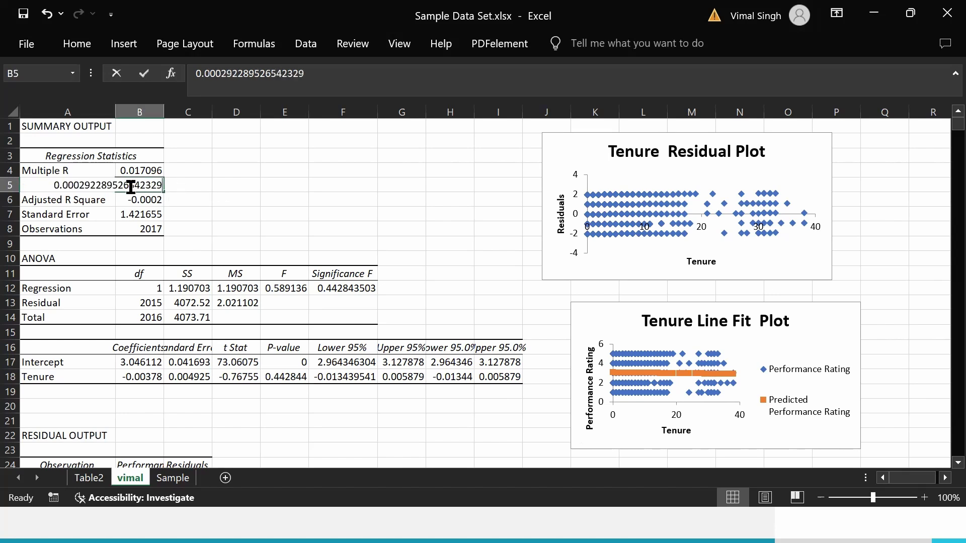
drag(62, 186, 82, 186)
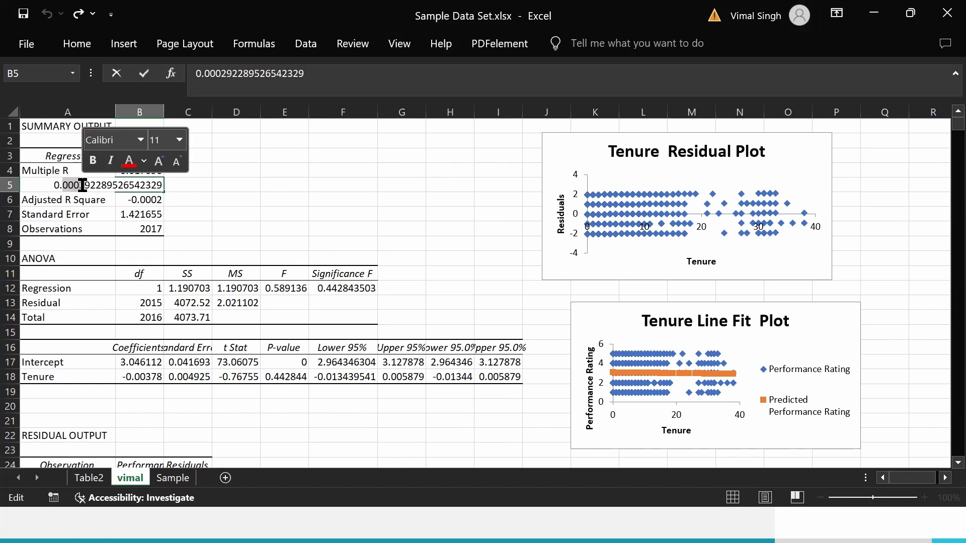
key(Delete)
key(Delete)
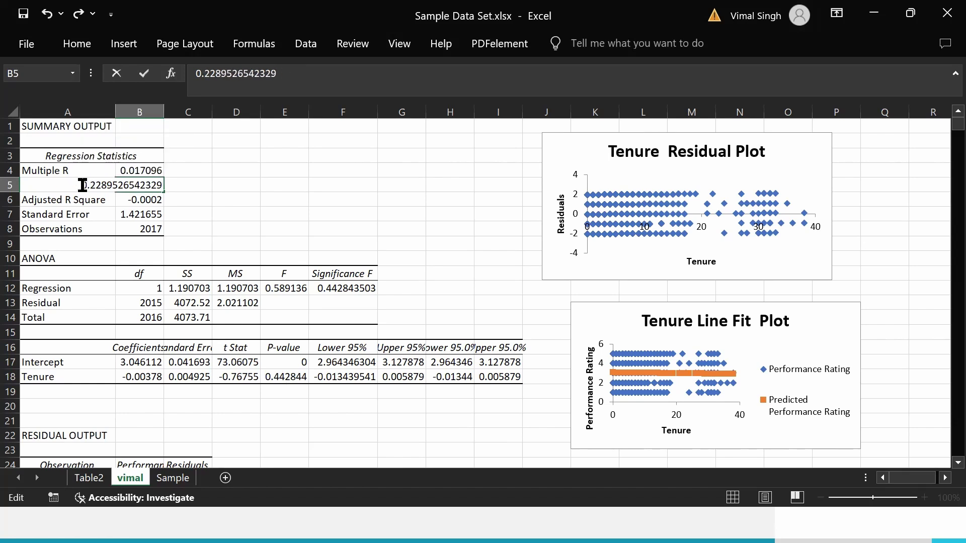
text(89)
key(Return)
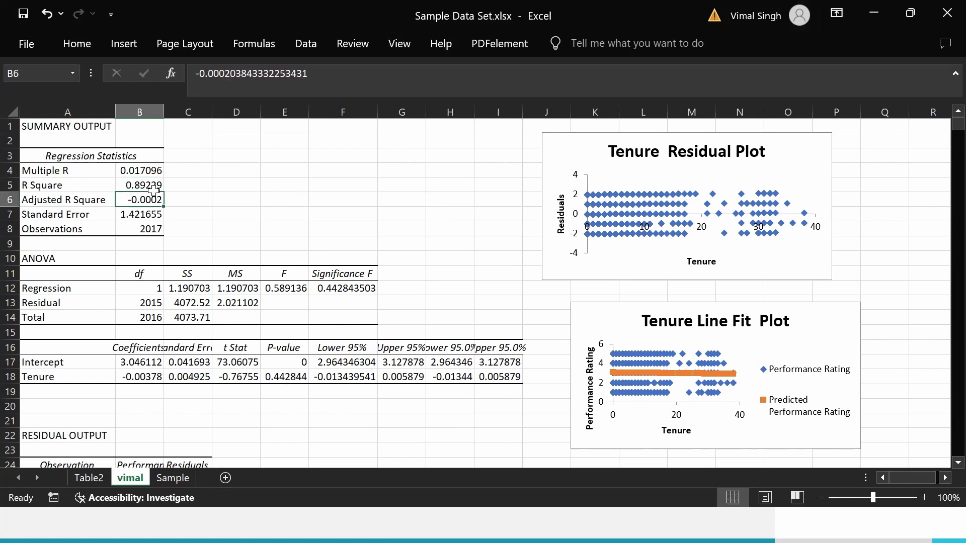
click(198, 192)
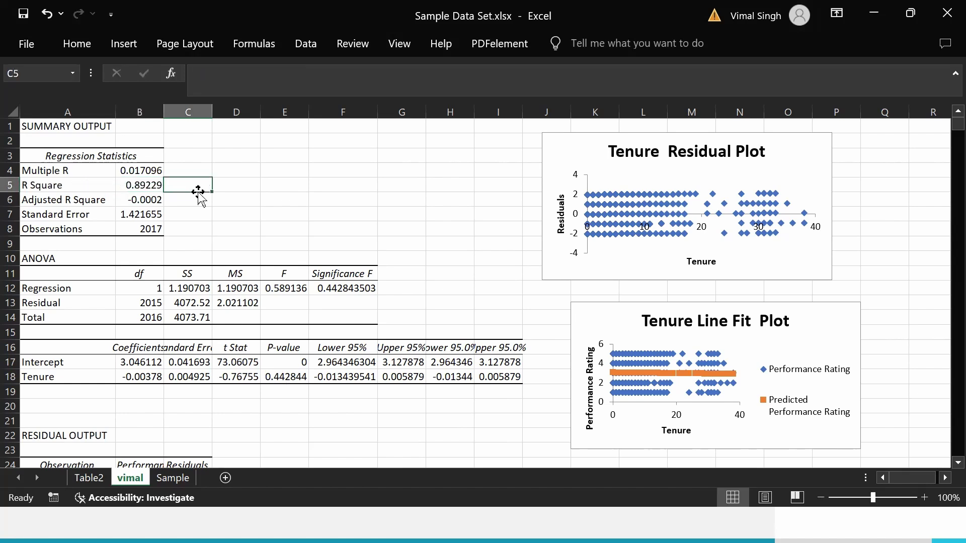
click(304, 379)
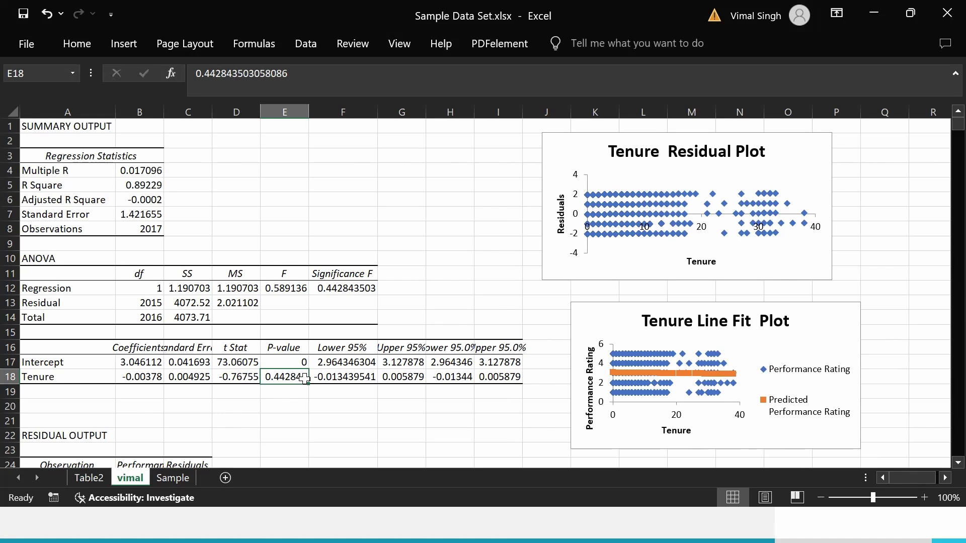
Examine the Sample sheet's records from the bottom of the Function column up to the header row and across to the Date of Birth column.
click(182, 481)
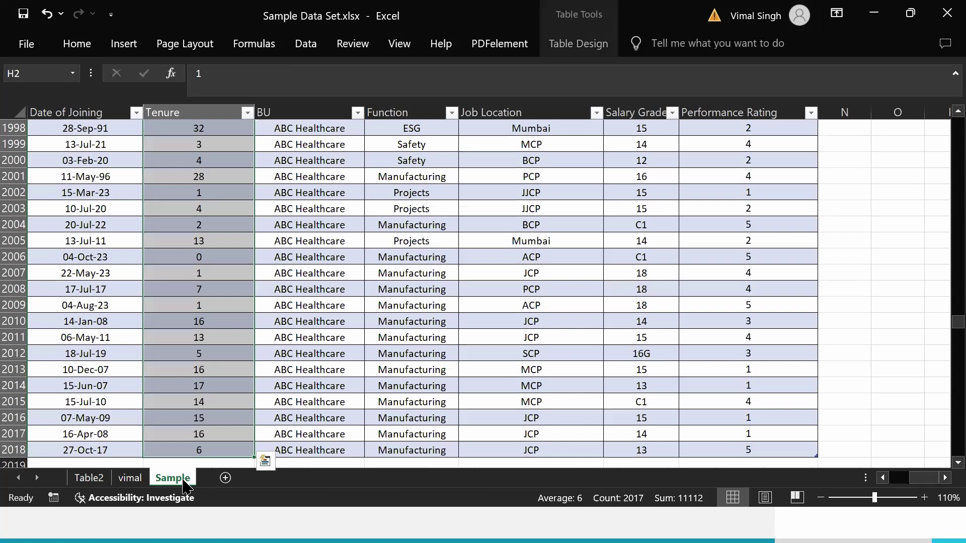
click(390, 328)
key(Up)
key(Up)
key(Up)
key(Up)
key(Up)
key(Up)
key(Up)
key(Up)
key(Up)
key(Up)
key(Up)
key(Up)
key(Up)
key(Up)
key(Up)
key(Up)
key(Up)
key(Up)
key(Up)
key(Up)
key(Up)
key(Up)
key(Up)
key(Up)
key(Up)
key(Up)
key(Up)
key(Up)
key(Up)
key(Up)
key(Up)
key(Up)
key(Up)
key(Up)
key(Up)
key(Up)
key(Up)
key(Up)
key(Up)
key(Up)
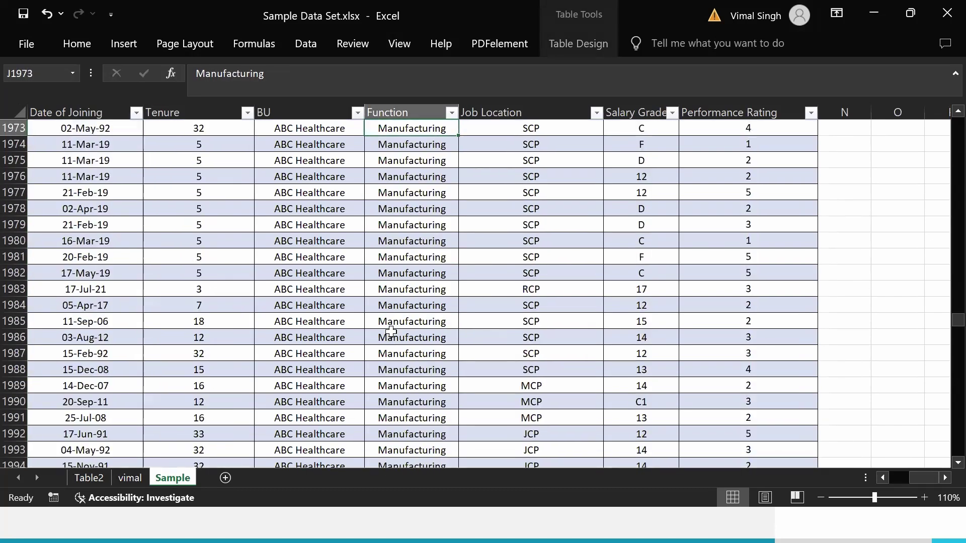
key(Up)
key(Up)
key(Up)
key(Up)
key(Up)
key(Up)
key(Up)
key(Up)
key(Up)
key(Up)
key(Up)
key(Up)
key(Up)
key(Up)
key(Up)
key(Up)
key(Up)
key(Up)
key(Up)
key(Up)
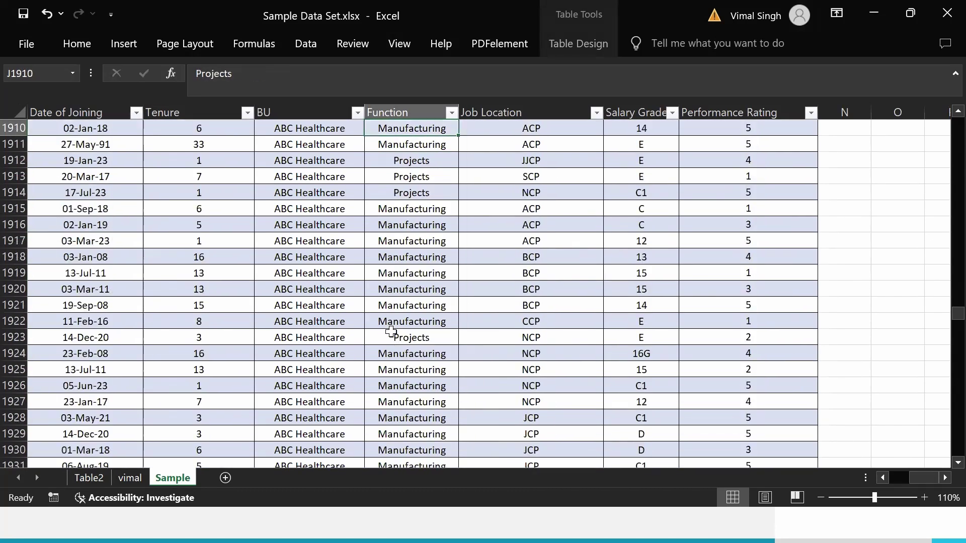
key(Up)
key(Up)
key(Up)
key(Up)
key(Up)
key(Up)
key(Up)
key(Up)
key(Up)
key(Up)
key(Up)
key(Up)
key(Up)
key(Up)
key(Up)
key(Up)
key(Up)
key(Up)
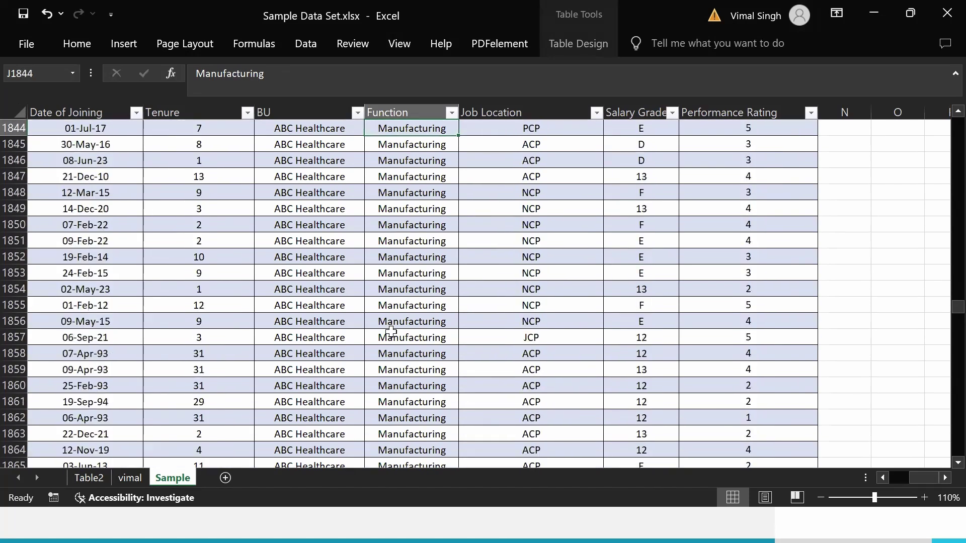
key(ctrl+shift+Up)
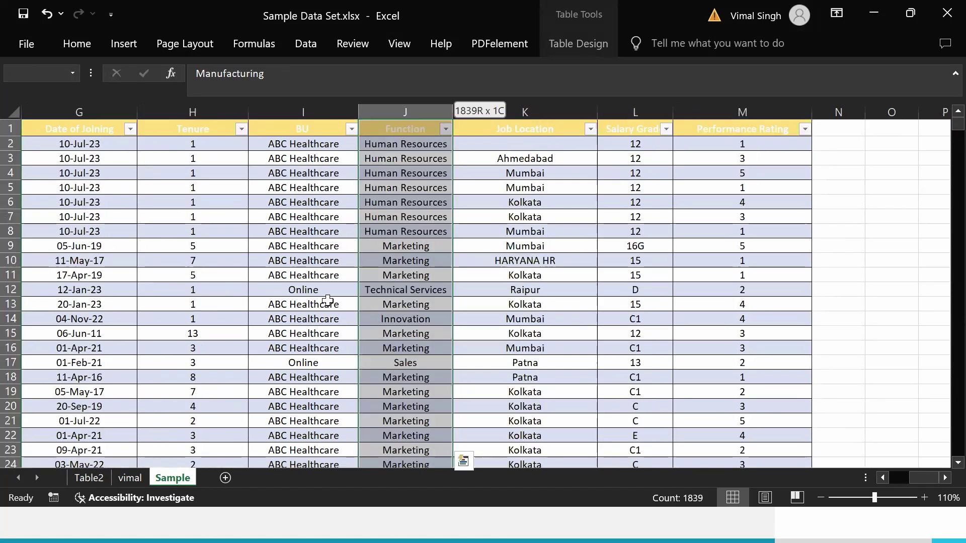
click(232, 237)
key(Left)
key(Left)
key(Left)
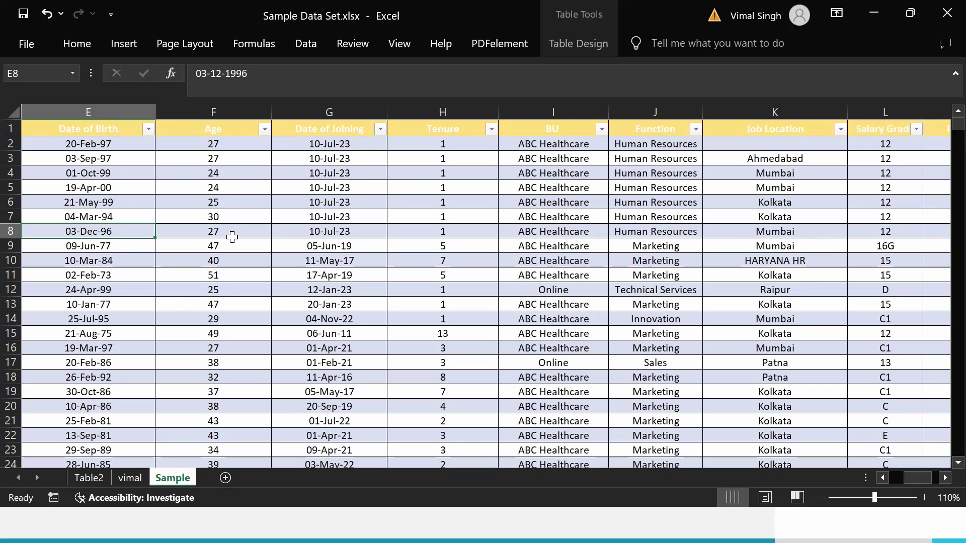
Select the Performance Rating column from its header in M1 down to the last record in row 2018.
click(589, 71)
click(527, 130)
key(Right)
key(Right)
key(Right)
key(Right)
key(Right)
key(Right)
key(Right)
key(Right)
key(Right)
key(Right)
key(Right)
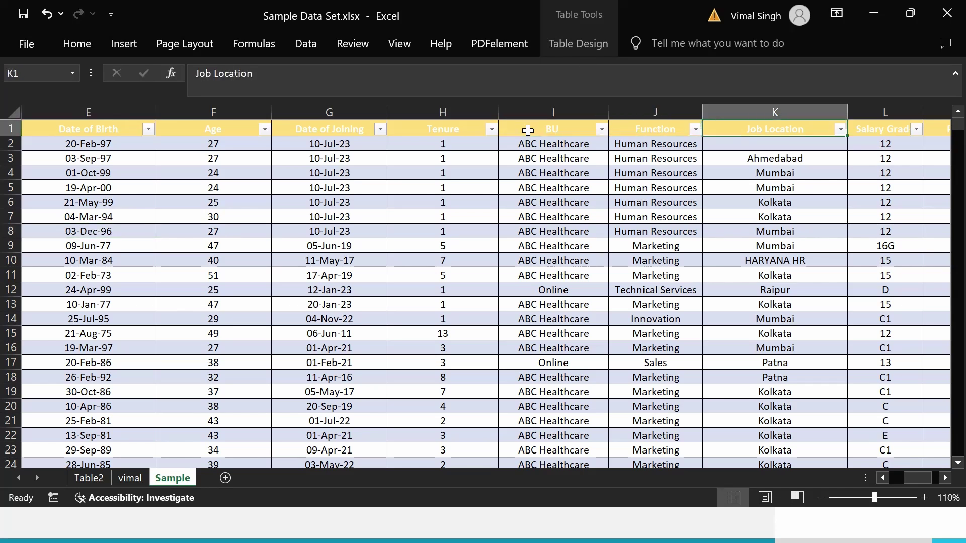
key(Left)
key(Left)
key(Left)
key(Left)
key(Left)
key(Left)
key(Left)
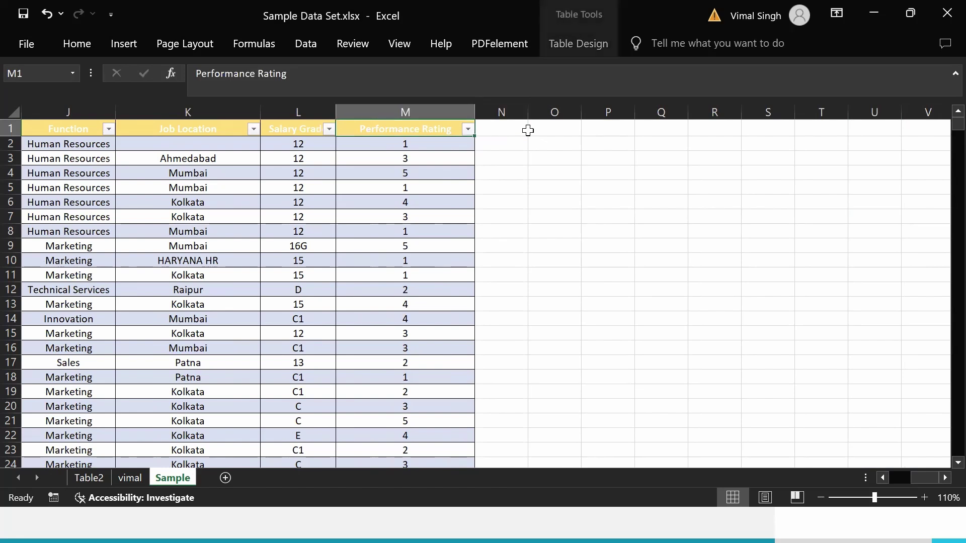
key(ctrl+shift+Down)
Open the Regression tool from the Data Analysis tools.
click(251, 50)
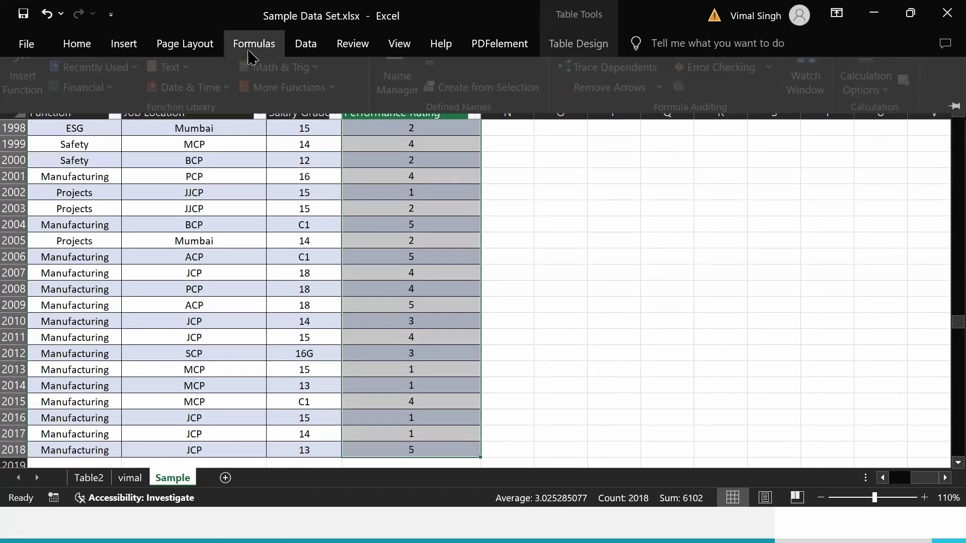
click(305, 49)
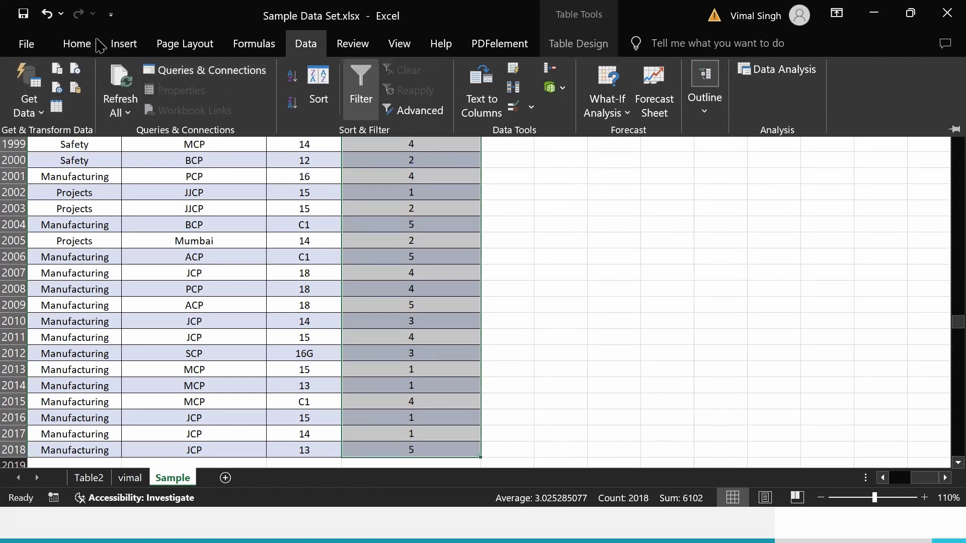
click(782, 75)
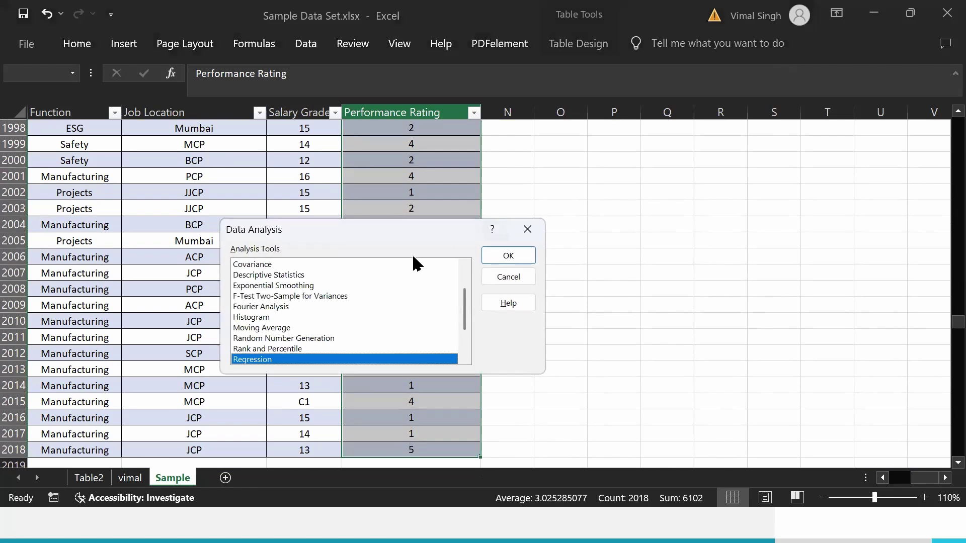
click(494, 258)
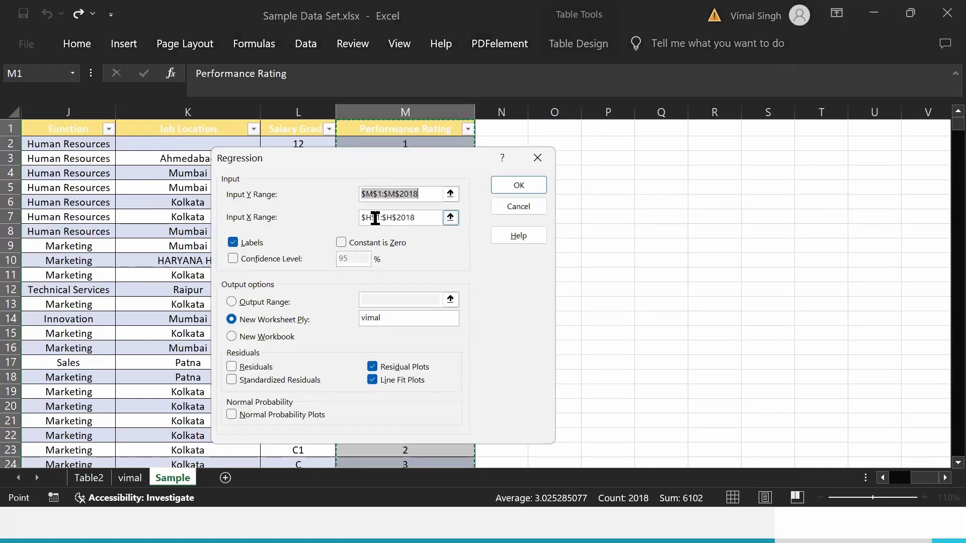
Set the regression's input Y range to the Performance Rating column, $M$1:$M$2018.
click(375, 217)
text($L$)
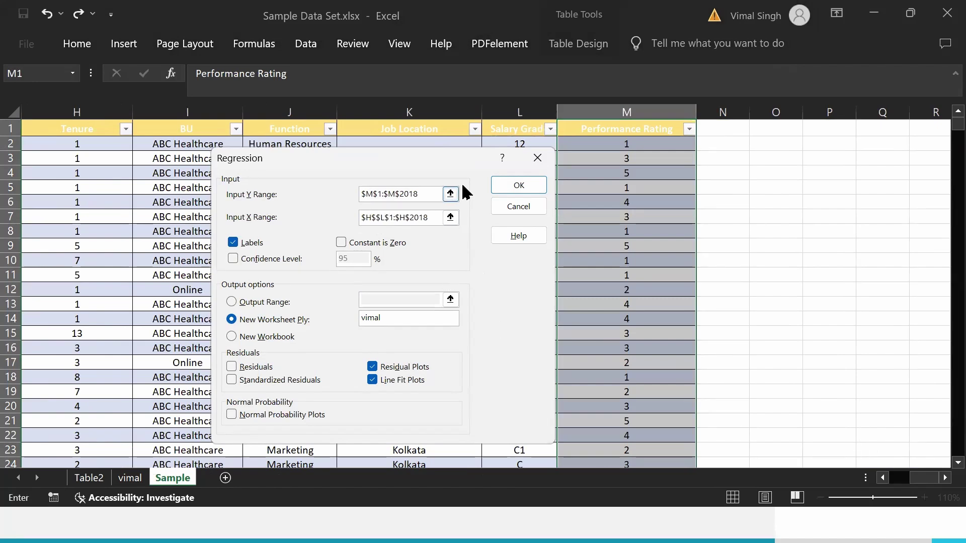
click(450, 194)
click(635, 127)
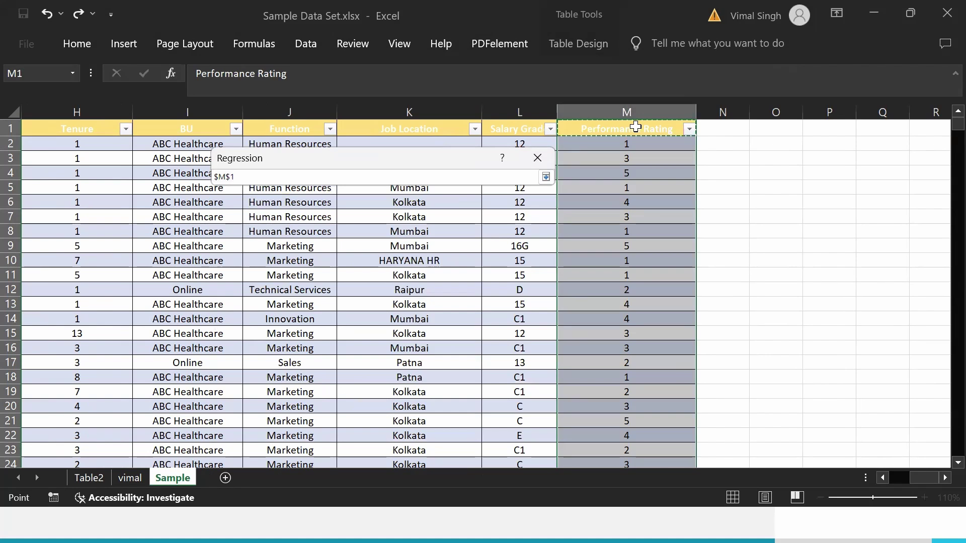
key(ctrl+shift+Down)
click(546, 177)
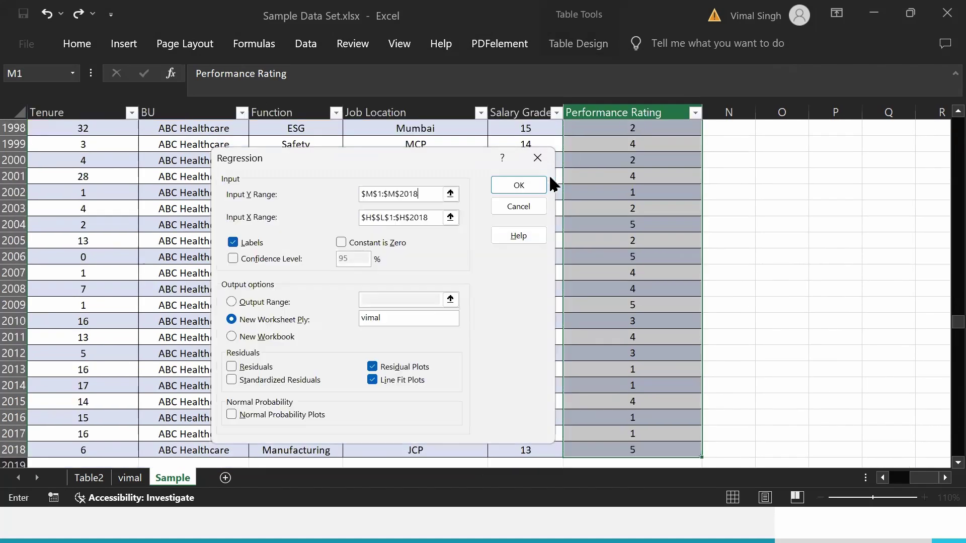
Set the regression's input X range to the Age column, $F$1:$F$2018.
click(450, 217)
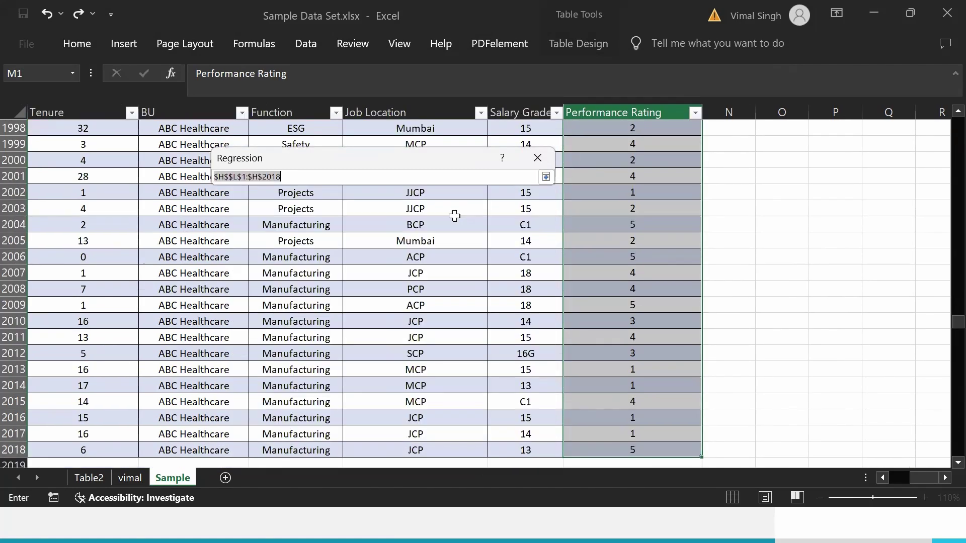
click(882, 478)
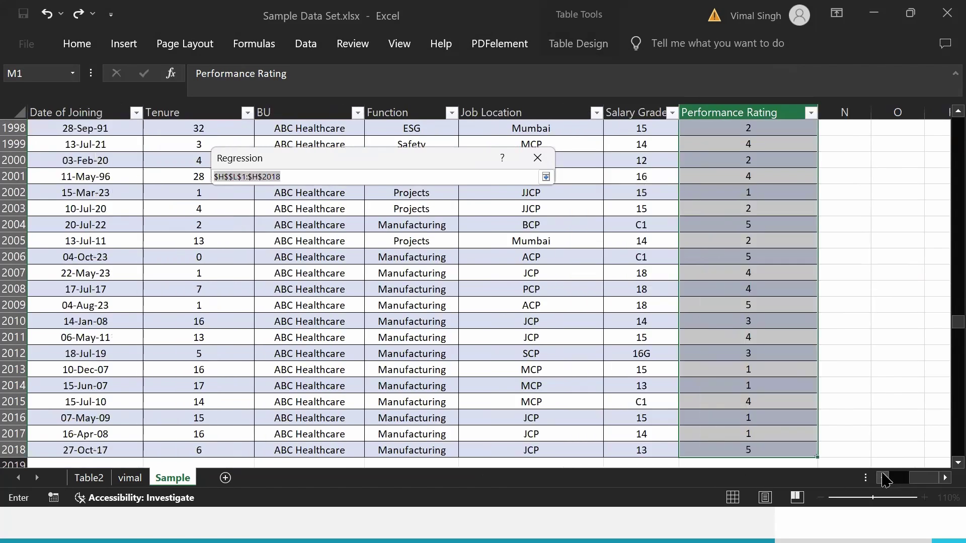
click(882, 478)
click(882, 477)
click(882, 478)
click(882, 478)
click(882, 478)
click(882, 478)
drag(957, 323, 937, 111)
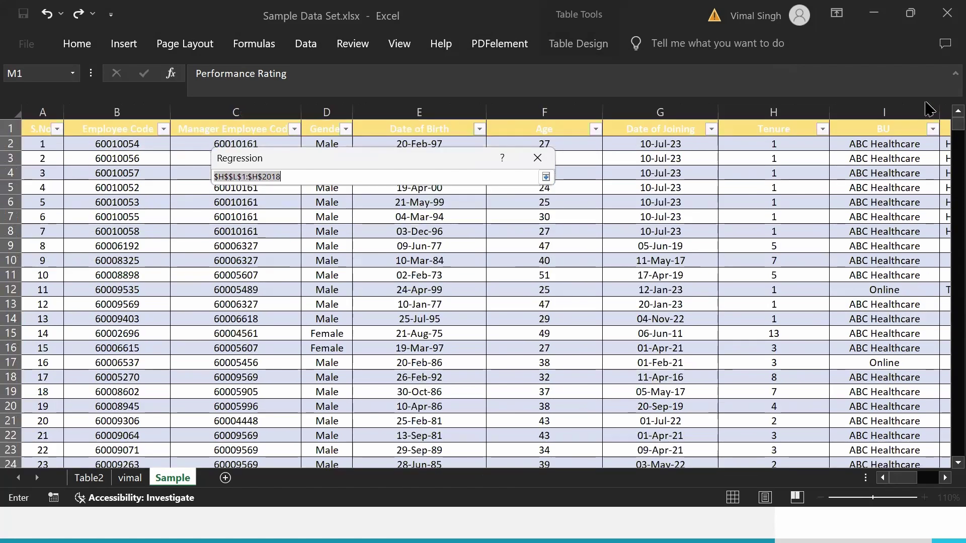
click(564, 126)
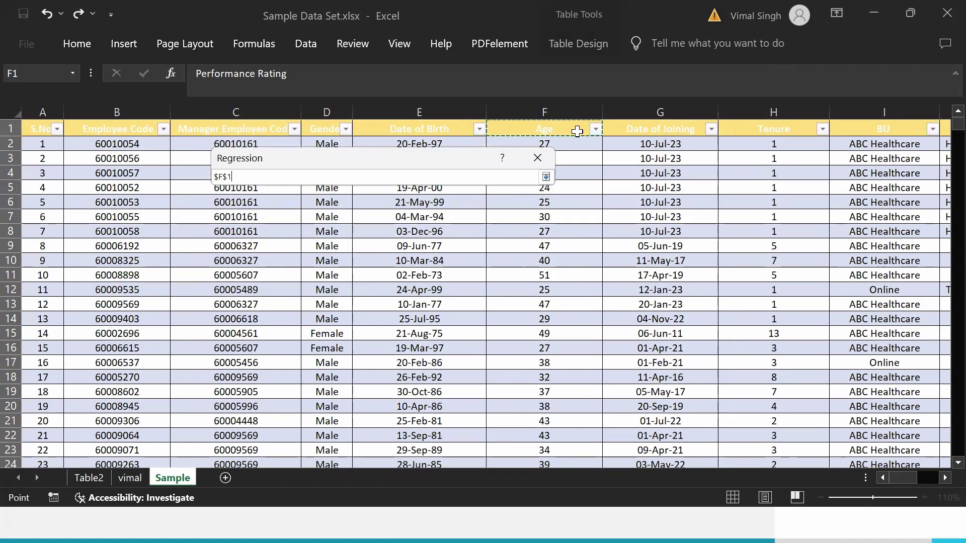
key(ctrl+shift+Down)
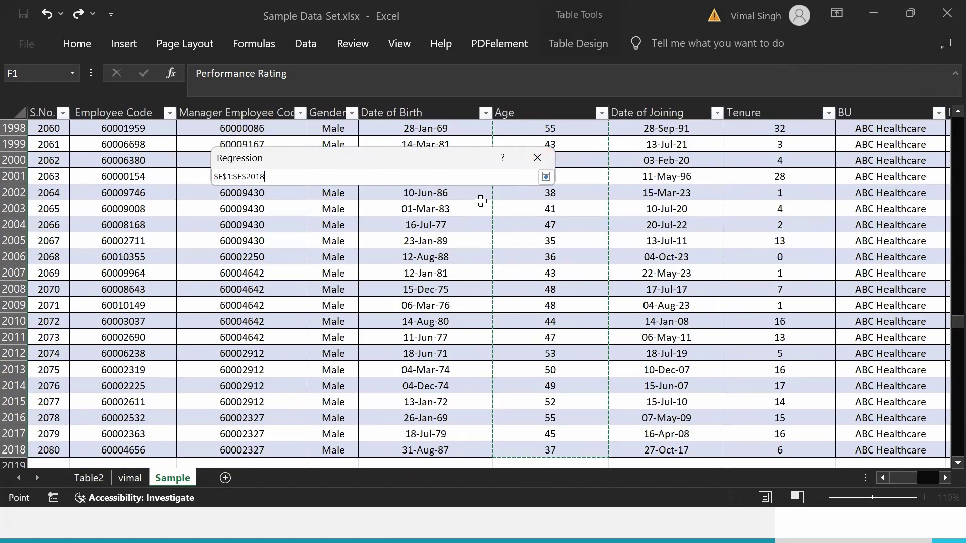
click(546, 177)
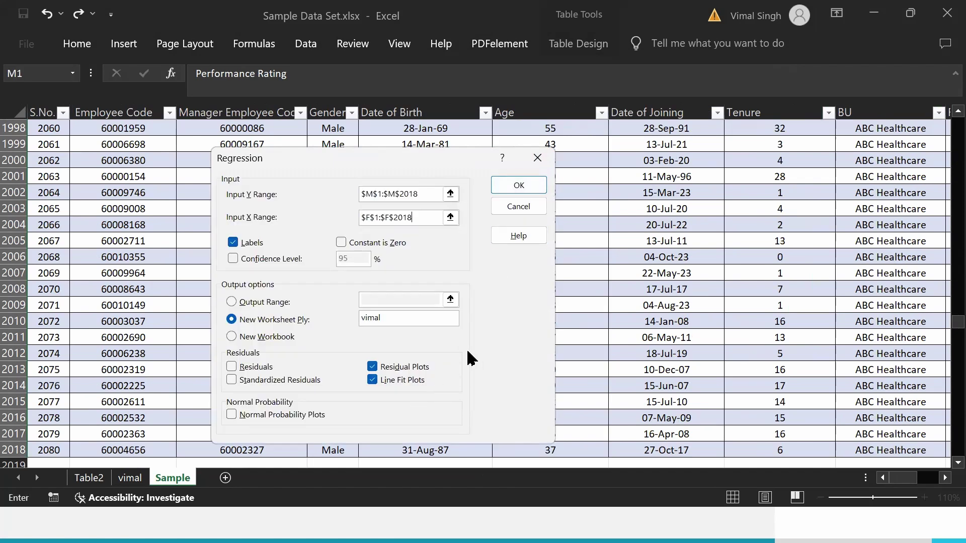
Keep Labels enabled and turn on a custom confidence level of 97.5%.
click(234, 243)
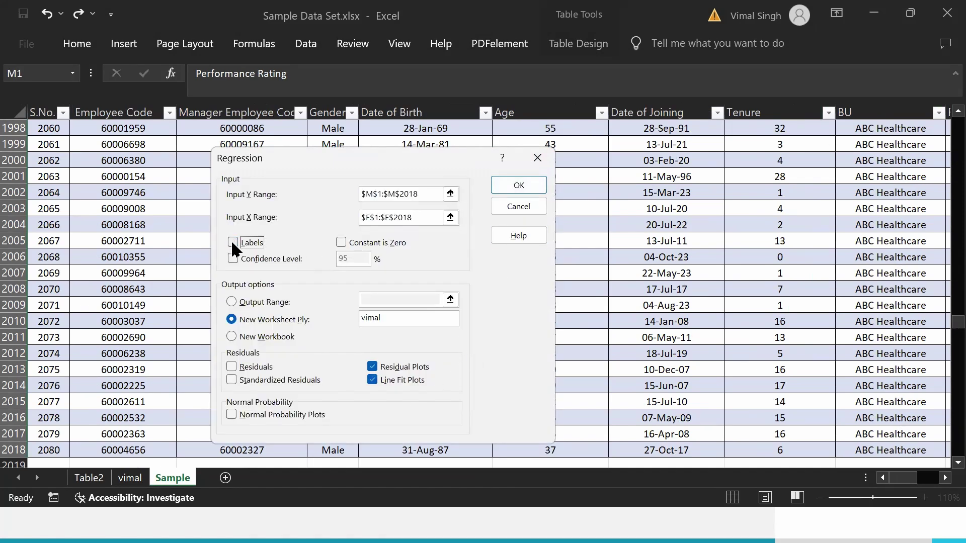
click(233, 244)
click(250, 261)
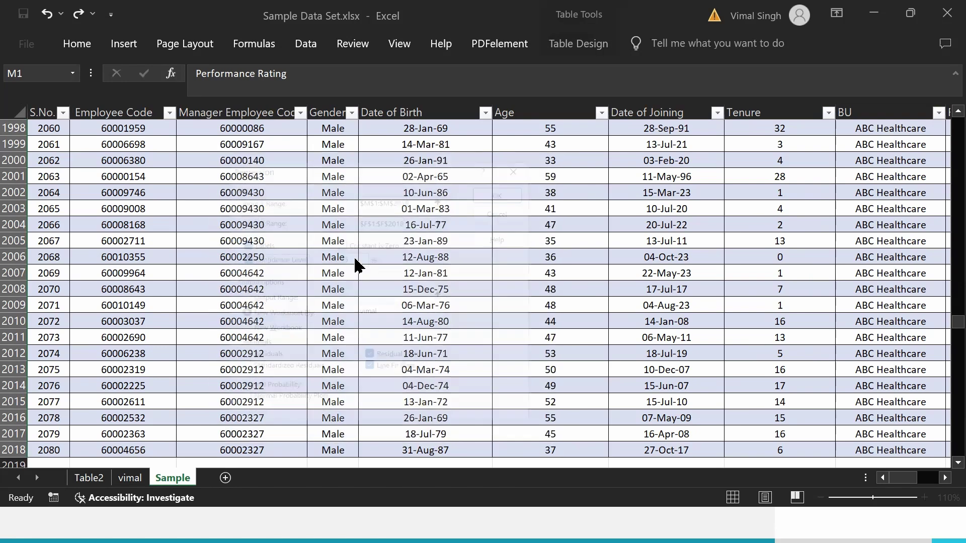
click(354, 260)
key(BackSpace)
text(8)
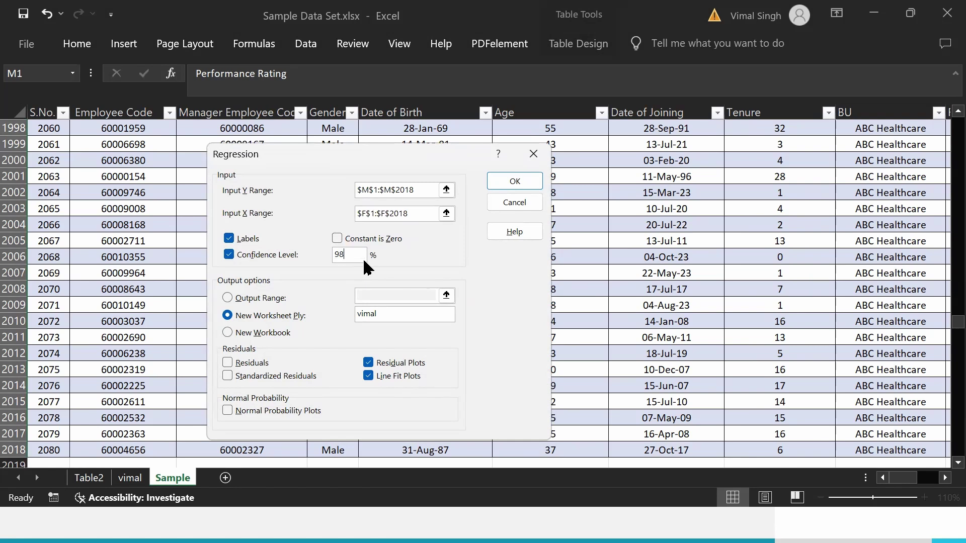
key(BackSpace)
text(7.5)
Name the new output worksheet "last", keep Residual Plots and Line Fit Plots enabled, and run the regression.
double_click(368, 314)
text(last)
click(371, 362)
click(369, 375)
click(369, 362)
click(370, 376)
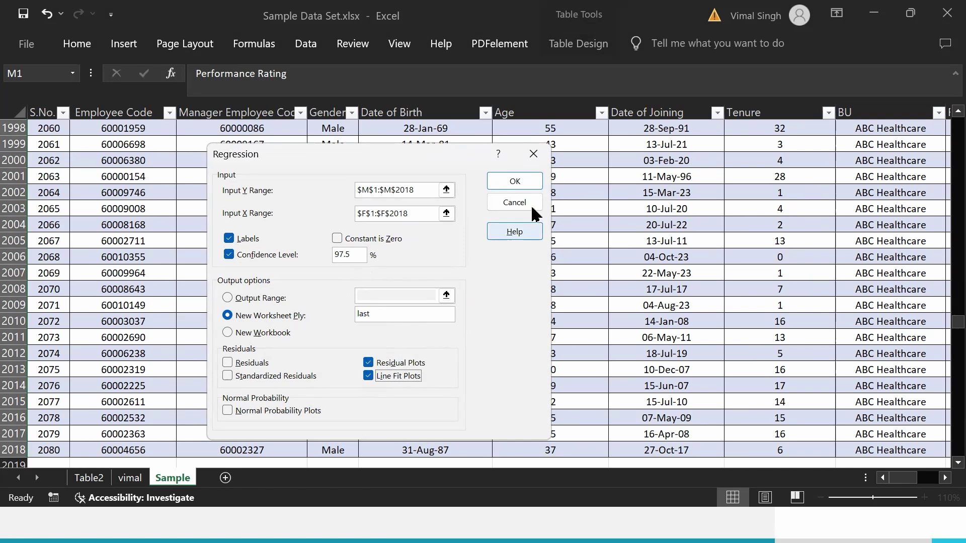
click(515, 181)
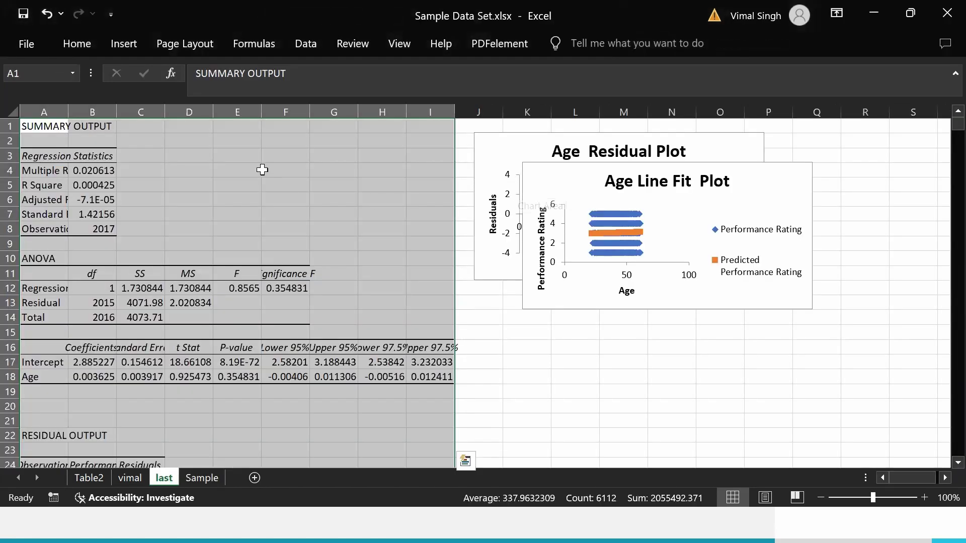
Fit column A to its contents, widen column B, and select the R Square label and value in row 5.
double_click(68, 111)
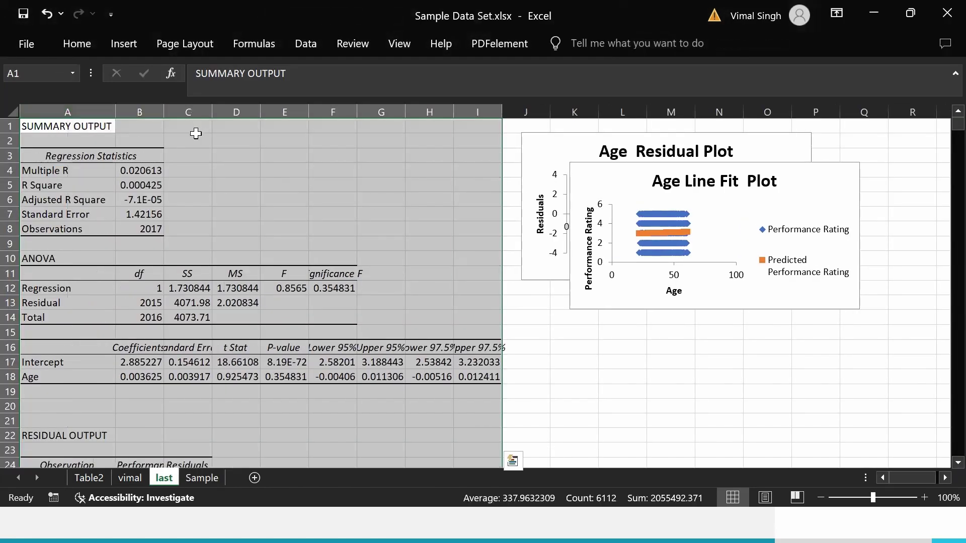
drag(164, 113, 186, 113)
drag(61, 183, 144, 185)
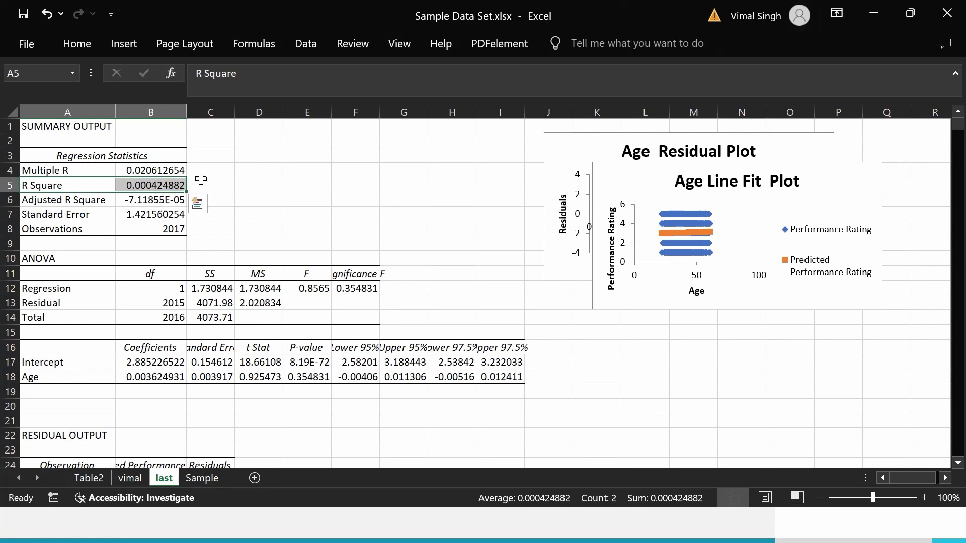
Edit the R Square value in cell B5 to 0.00424881507616534.
double_click(151, 180)
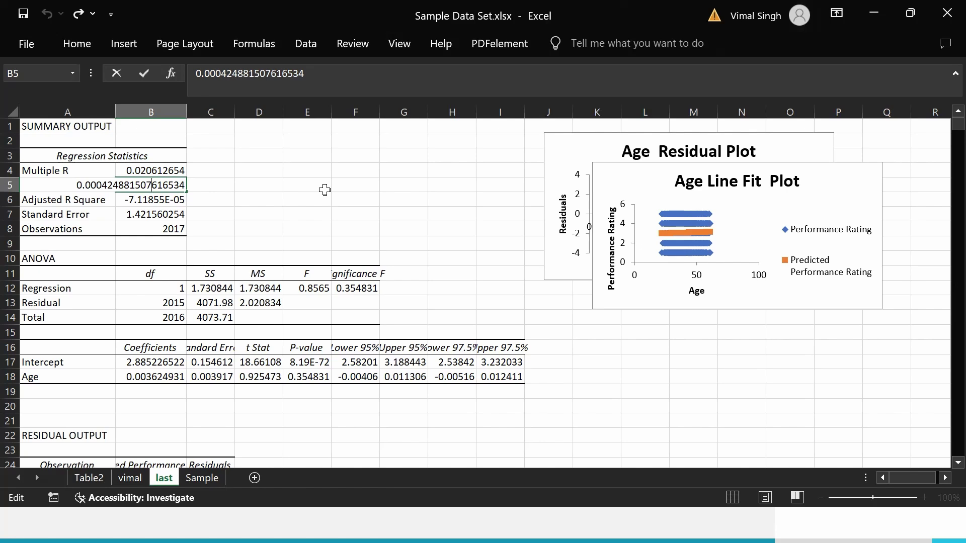
click(91, 185)
key(BackSpace)
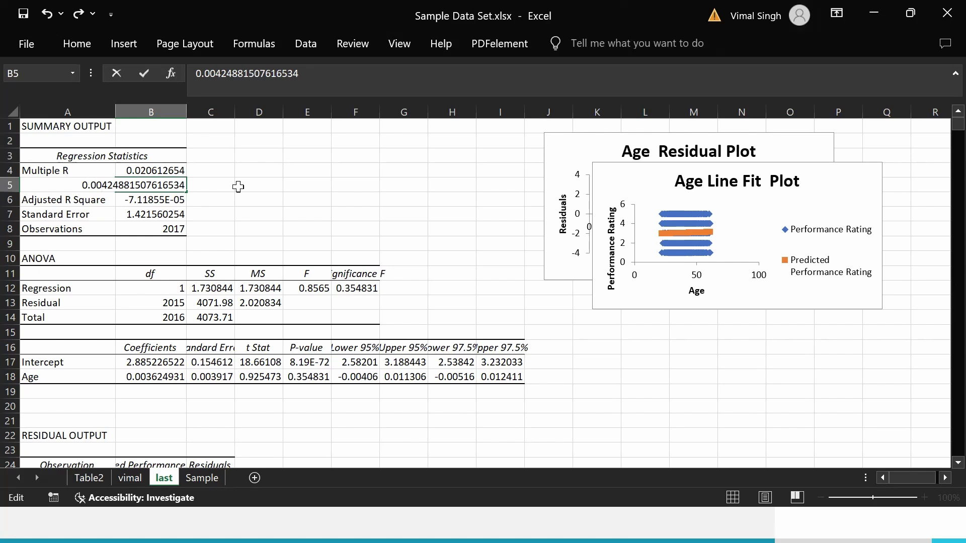